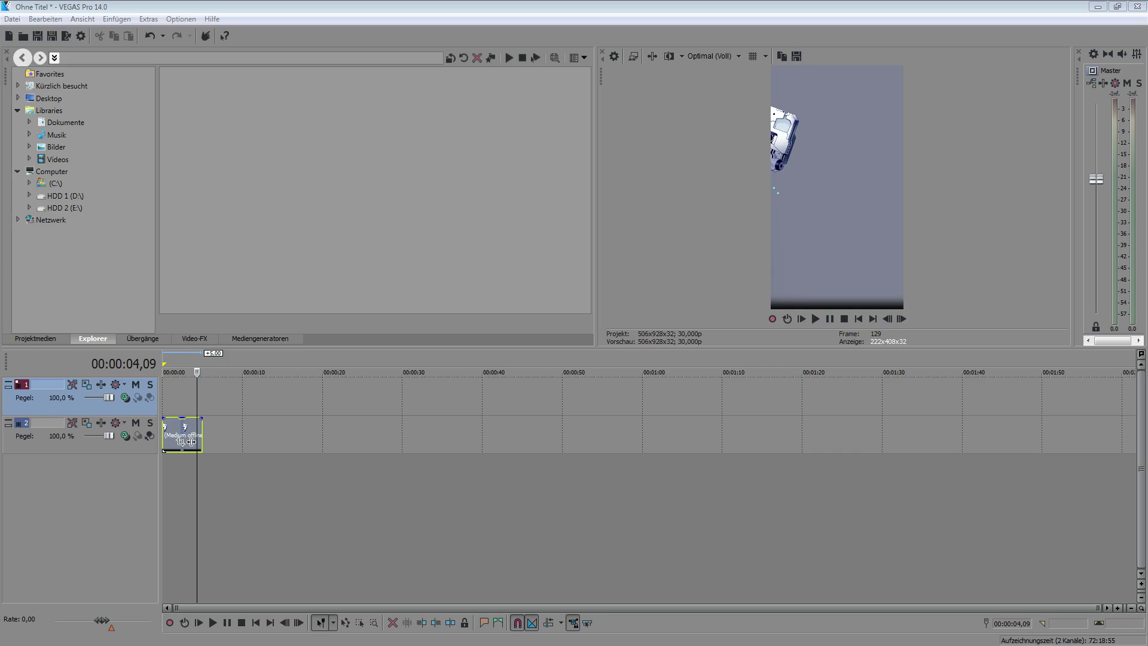
Place the particle video on track 1, keep the project settings, and delete its audio track.
left_click_drag(190, 442, 179, 396)
left_click(686, 258)
right_click(141, 447)
left_click(204, 235)
Enlarge track 1's motion frame to 1716,50 × 3148,05 so particles fill the frame.
left_click(172, 397)
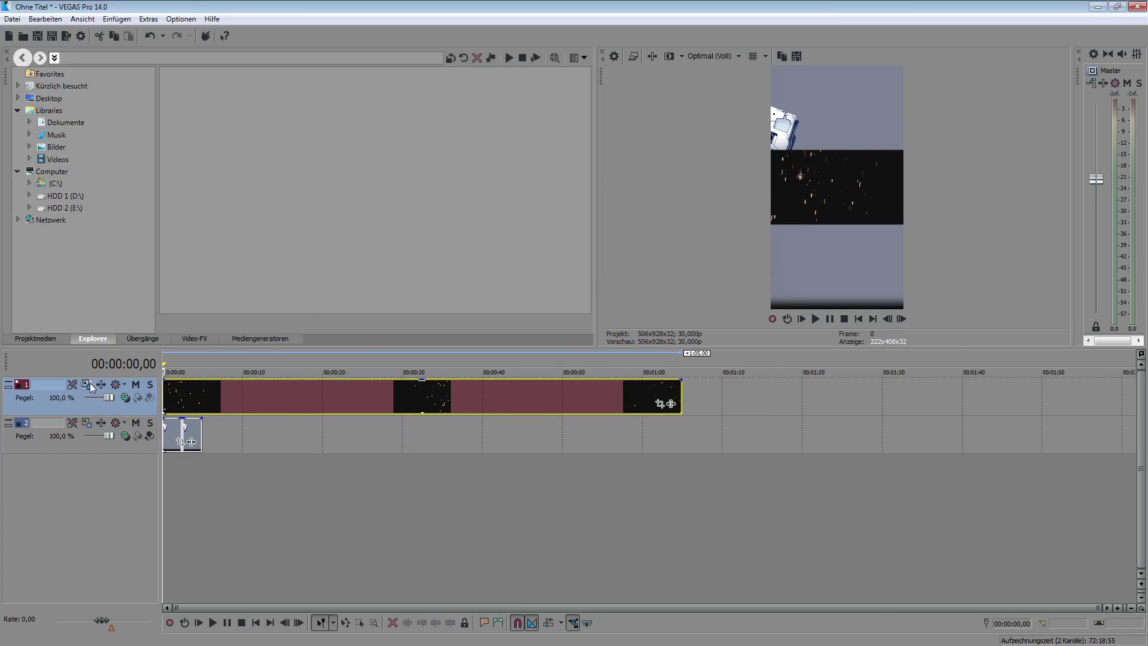
left_click(72, 384)
left_click_drag(574, 510, 726, 467)
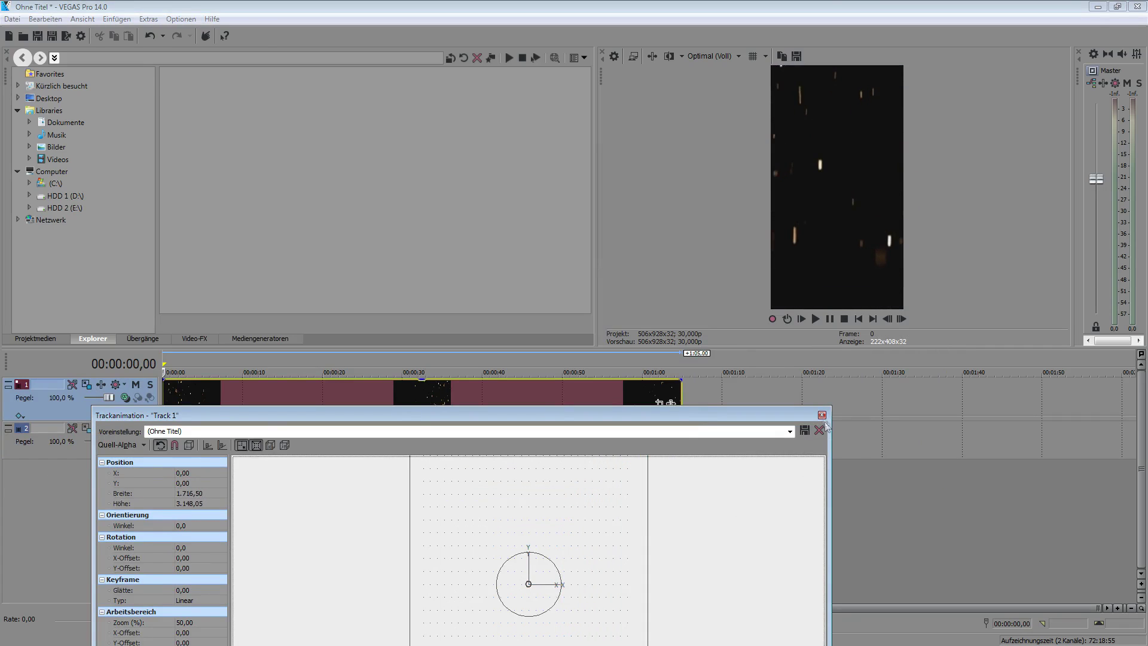
Reopen Track Motion for track 1 and try adjusting the frame width.
left_click(822, 414)
right_click(123, 415)
right_click(278, 443)
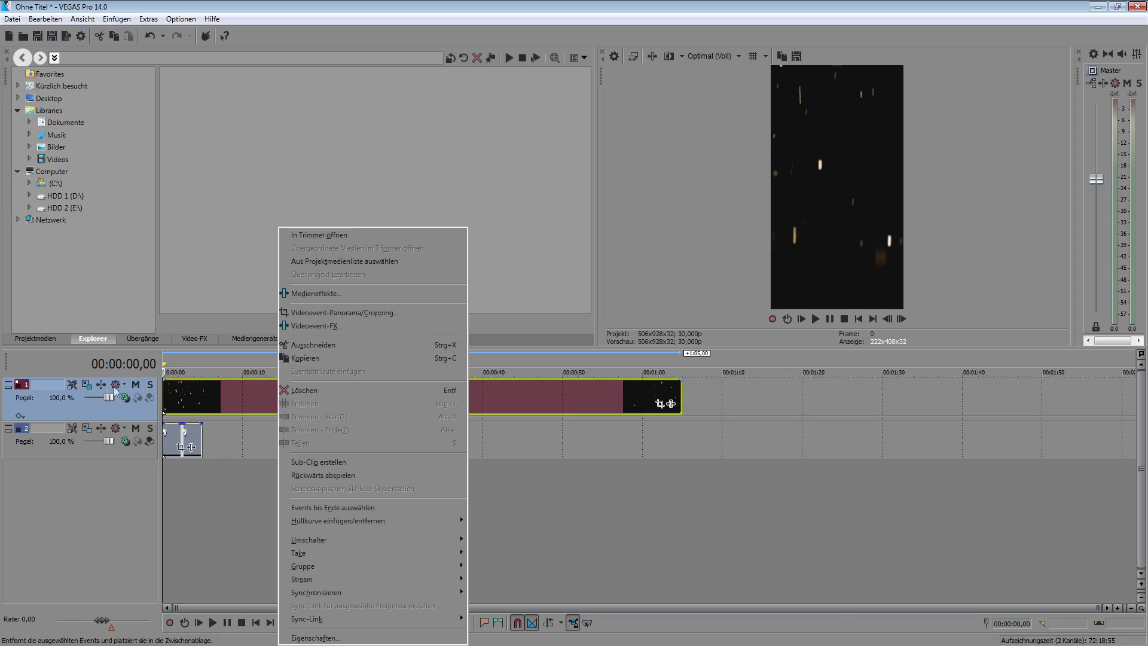
left_click(72, 385)
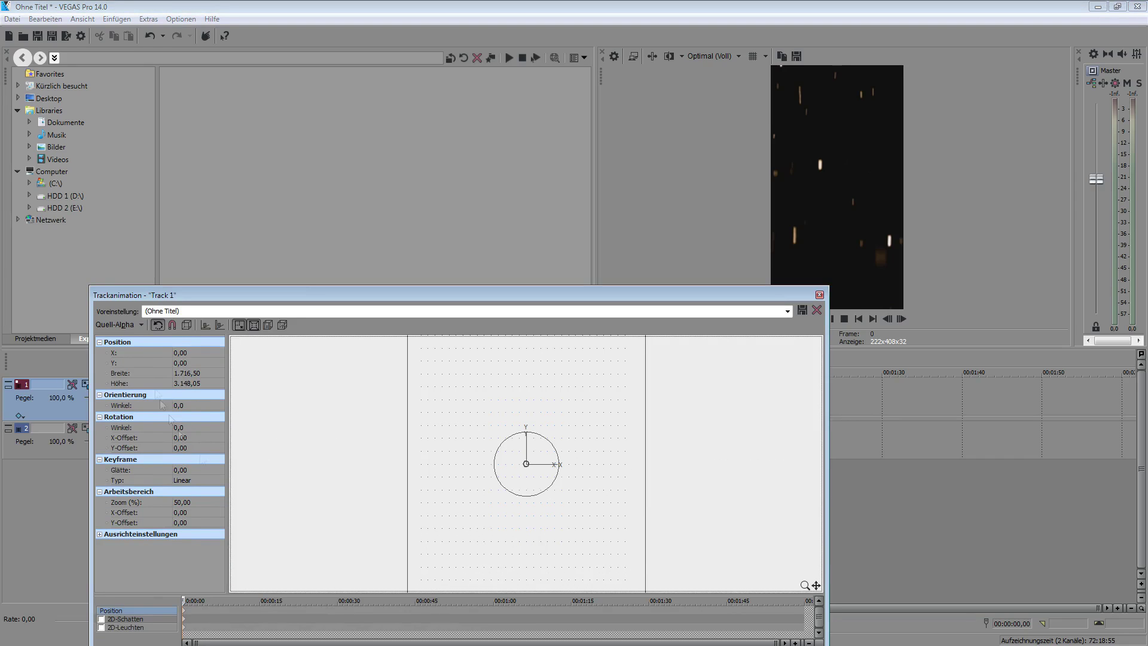
scroll(436, 384, "down", 3)
left_click(197, 372)
left_click(220, 372)
mouse_move(201, 382)
left_mouse_down()
mouse_move(191, 385)
mouse_move(199, 383)
left_mouse_up()
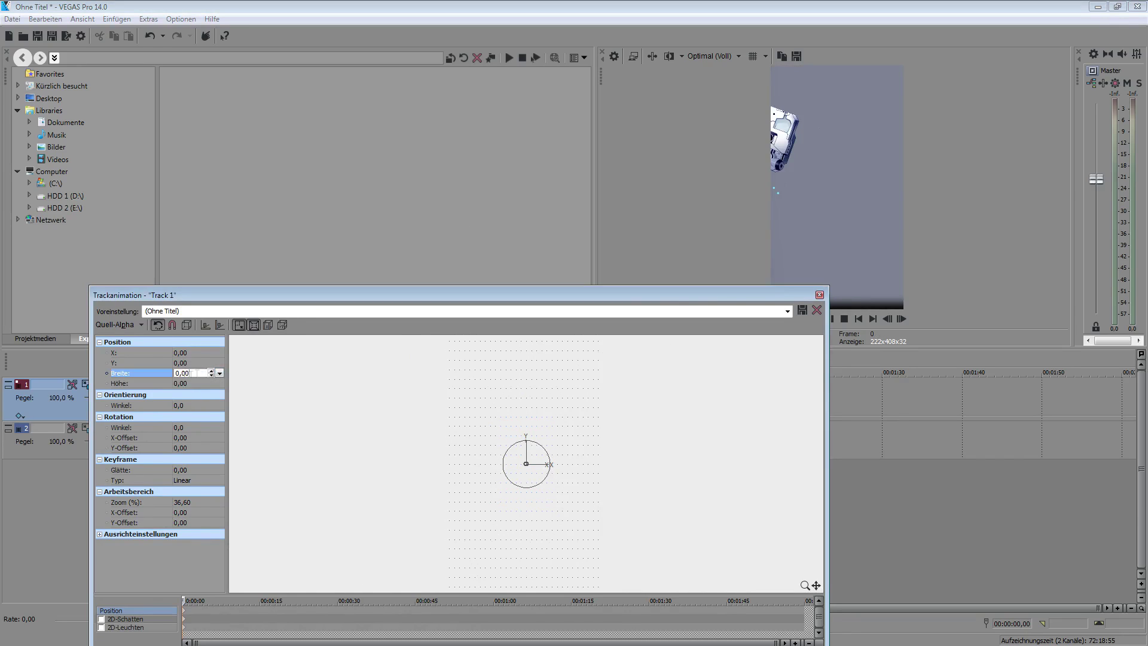
left_click(819, 295)
Reset track 1's frame, then set it to 1920 × 1080.
right_click(249, 392)
left_click(328, 389)
left_click(72, 385)
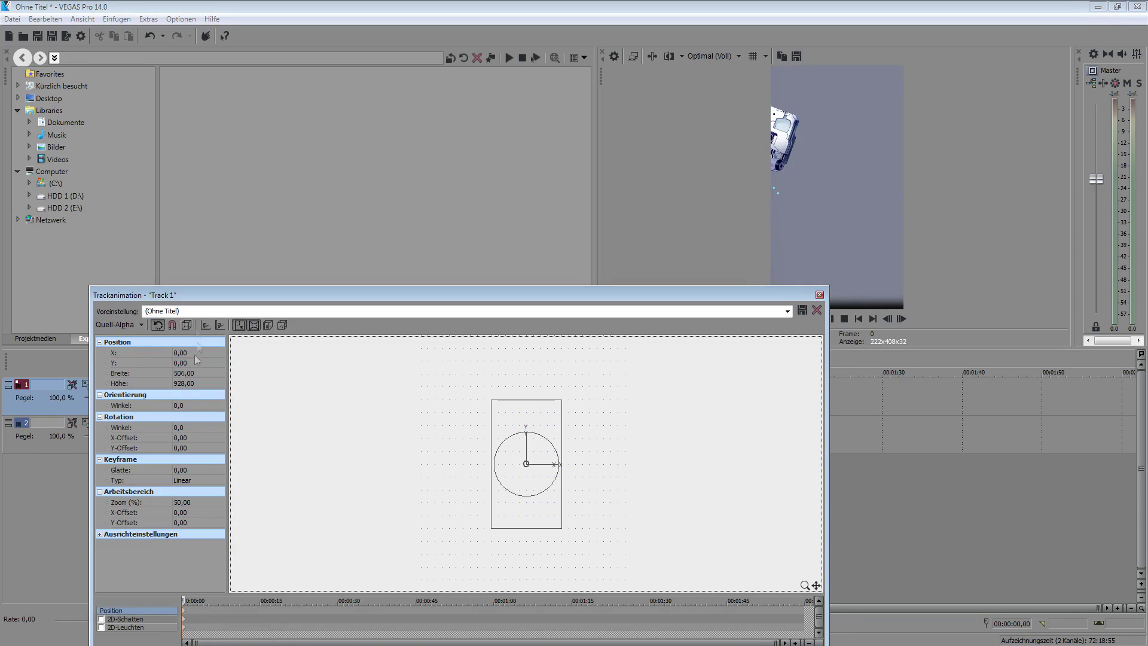
left_click(220, 372)
left_click_drag(199, 384, 204, 383)
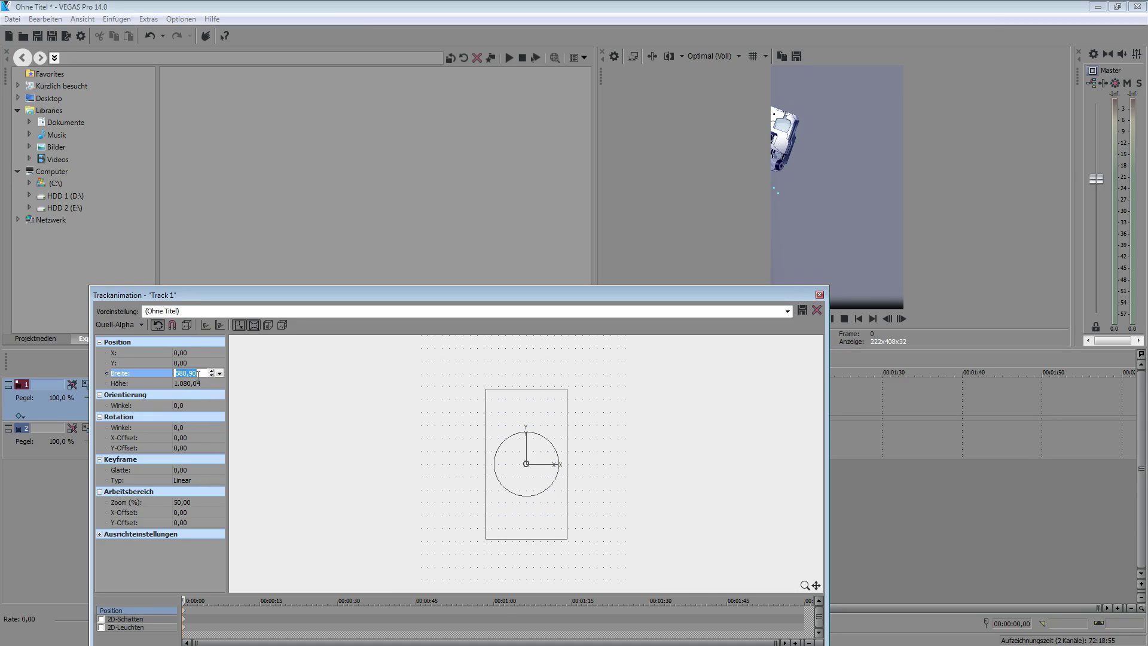
left_click(199, 381)
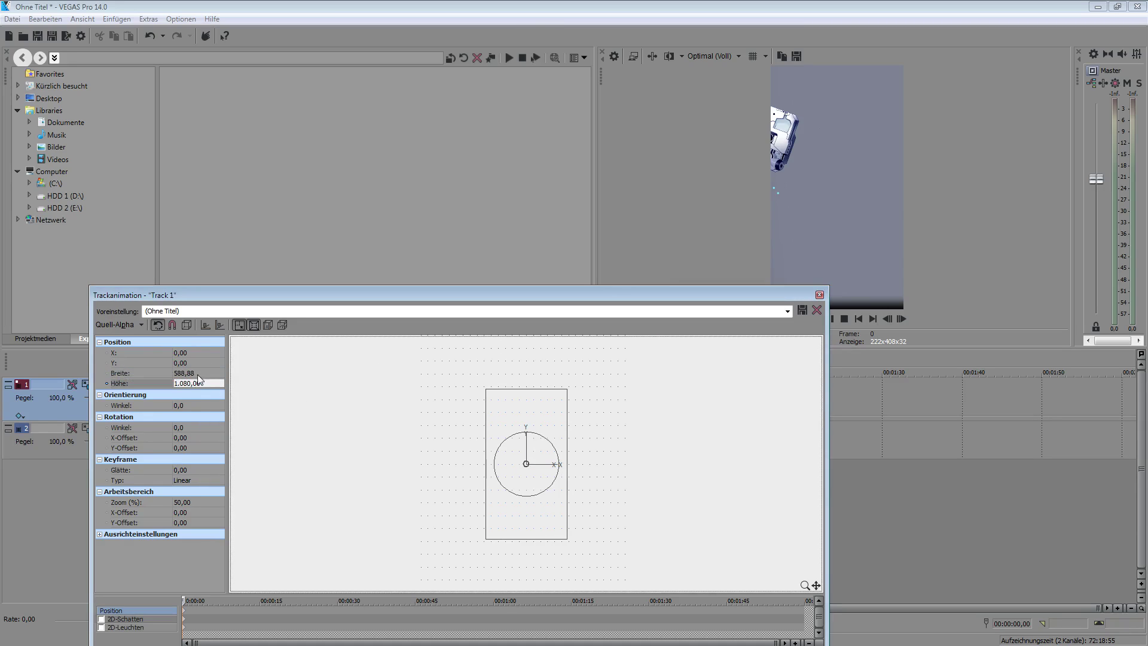
left_click(819, 295)
Enlarge track 1's frame to about 2015 × 1158, then delete the long particle clip.
right_click(133, 458)
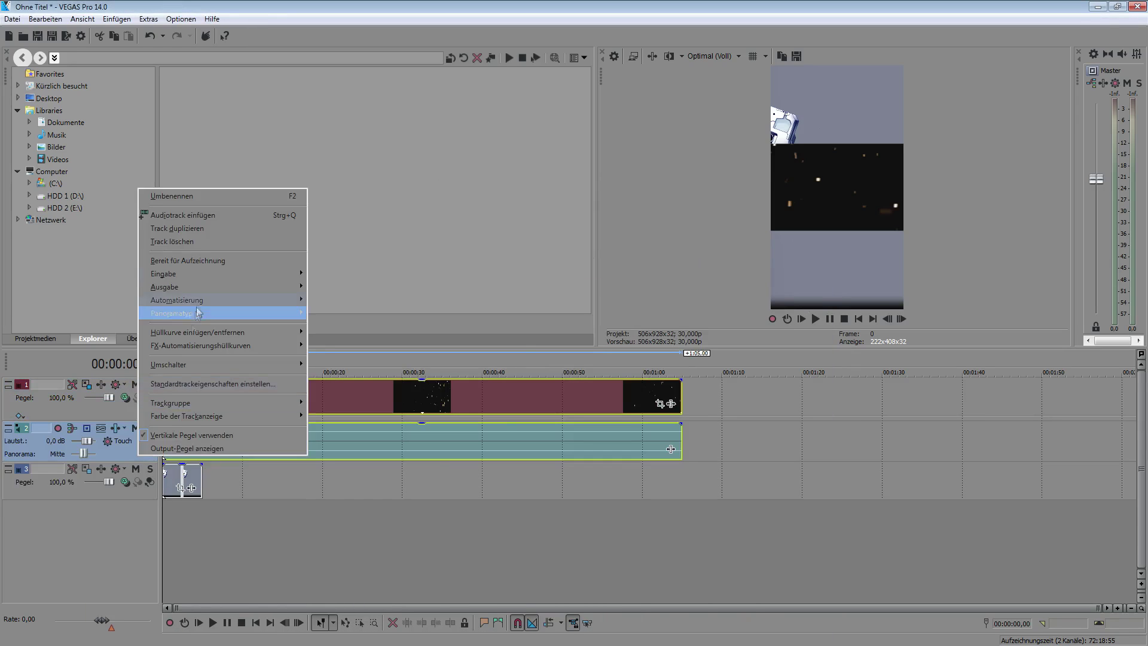
right_click(143, 413)
left_click(87, 385)
left_click_drag(660, 389, 666, 384)
left_click(819, 295)
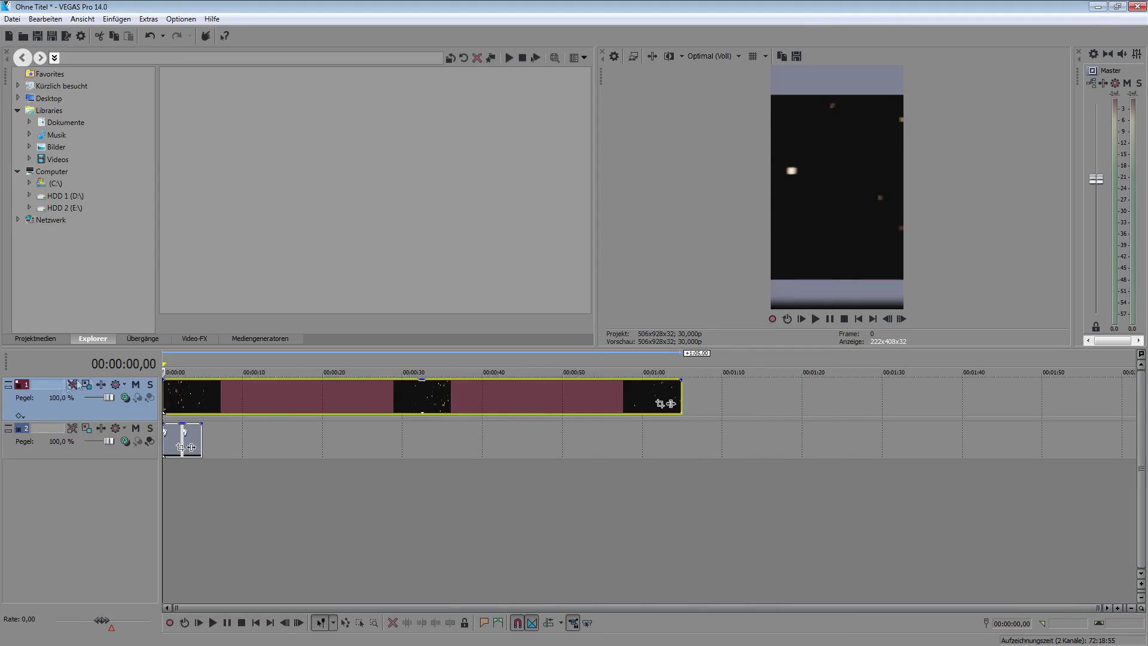
key("Delete")
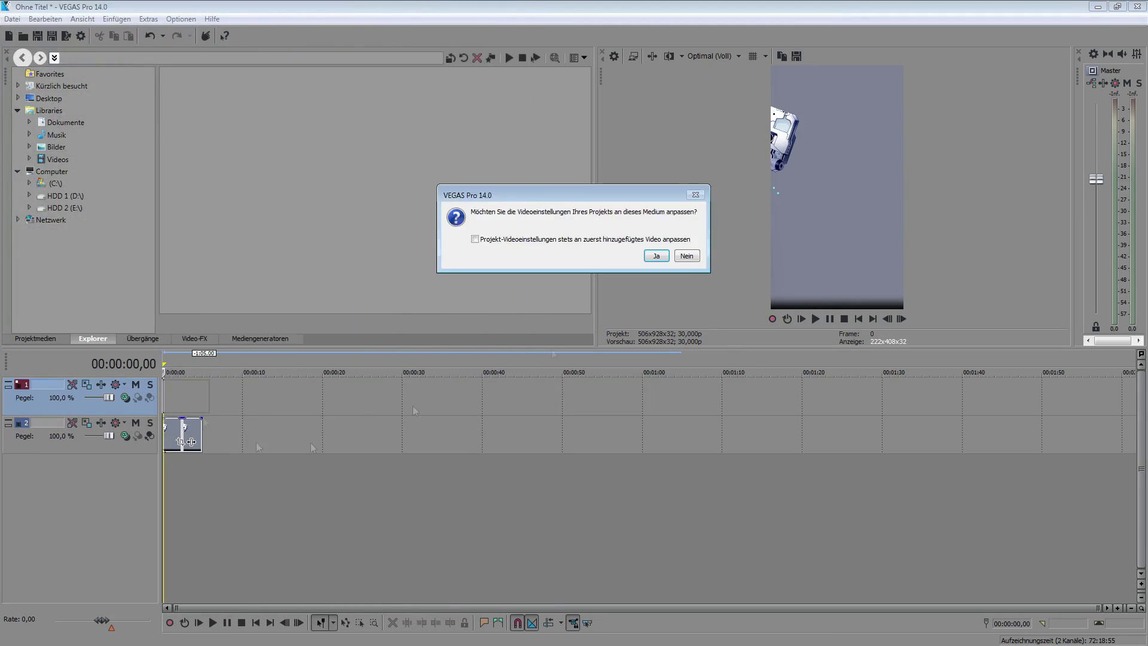
key("Return")
Switch track 1's motion frame source to Bildschirm and preview from the start.
left_click(815, 319)
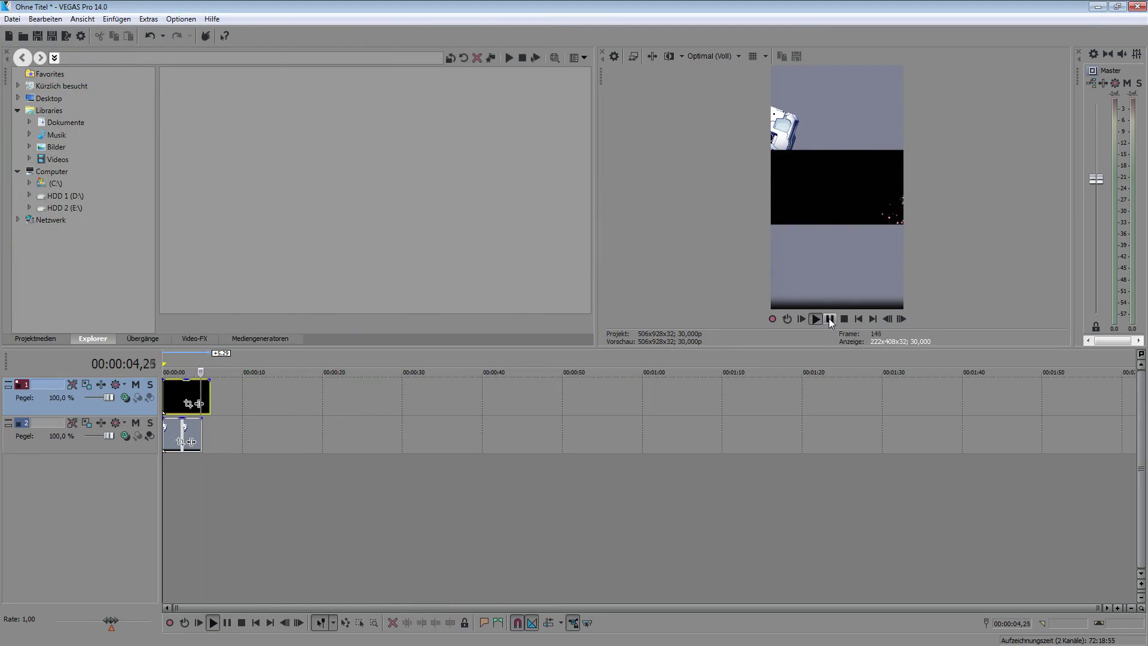
left_click(125, 397)
left_click(138, 329)
left_click(159, 441)
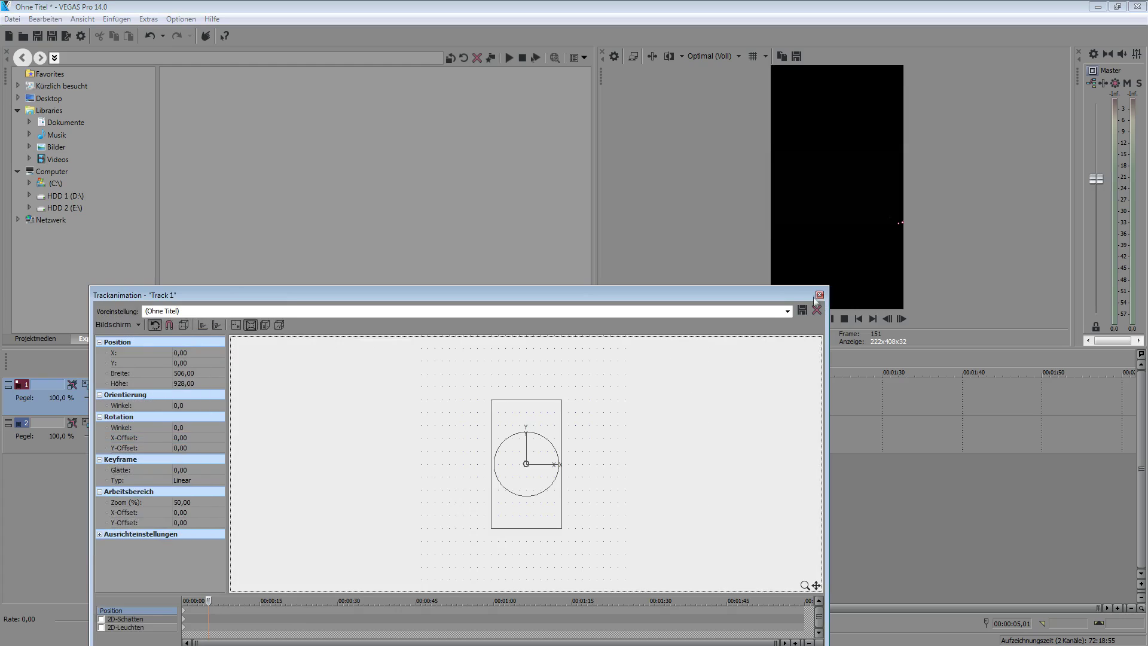
left_click(819, 293)
left_click(171, 473)
key("space")
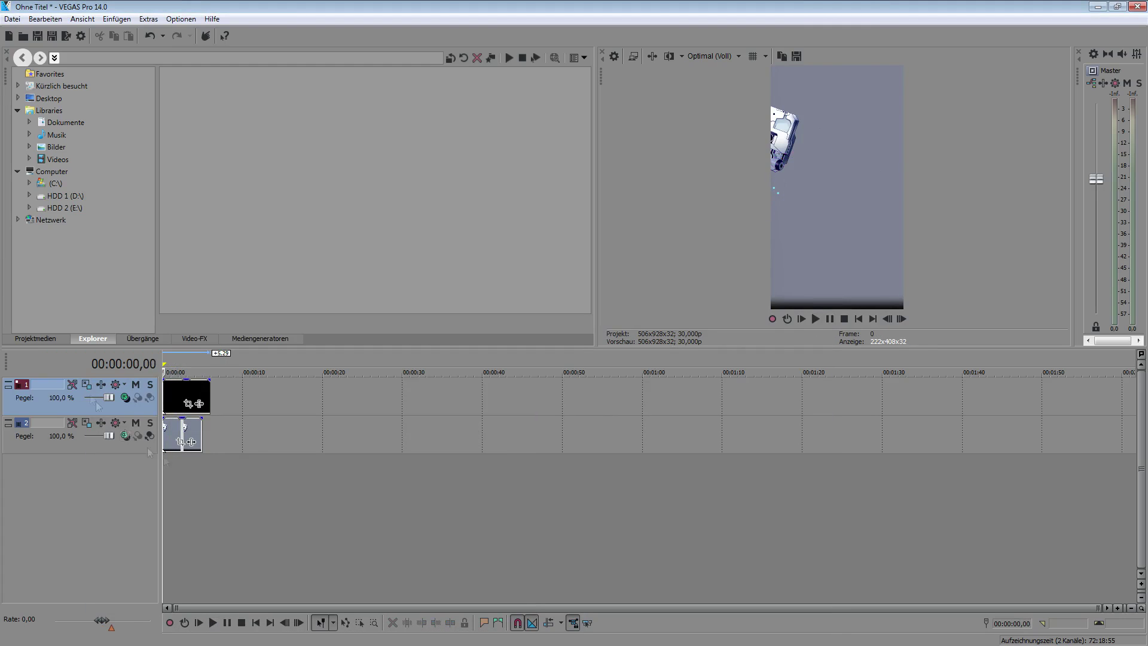
Set track 1's frame to Breite 1920 and Höhe 1080, then preview playback.
left_click(125, 397)
left_click(198, 373)
type("1920")
left_click(186, 384)
type("1080")
key("Return")
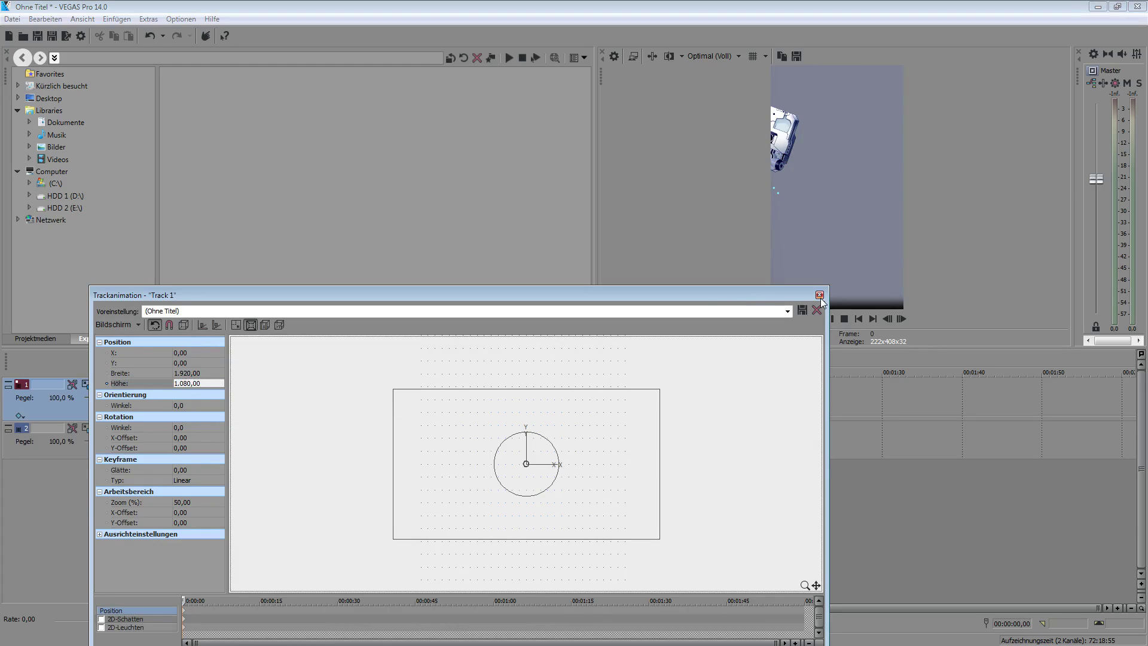
left_click_drag(697, 299, 686, 192)
left_click(808, 186)
key("space")
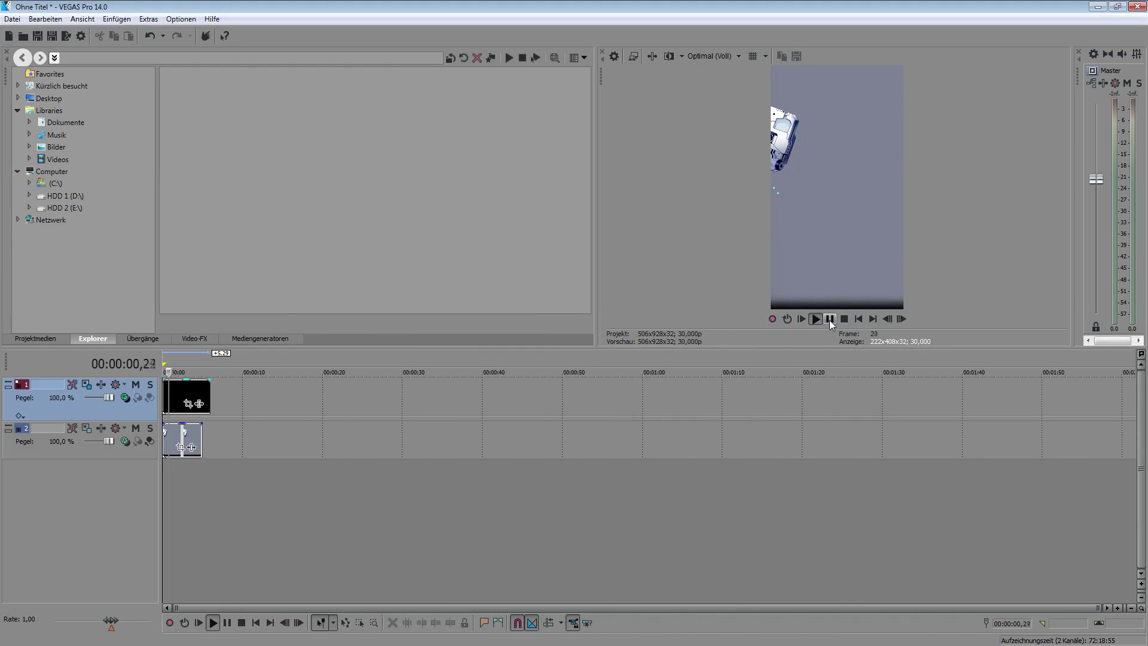
key("space")
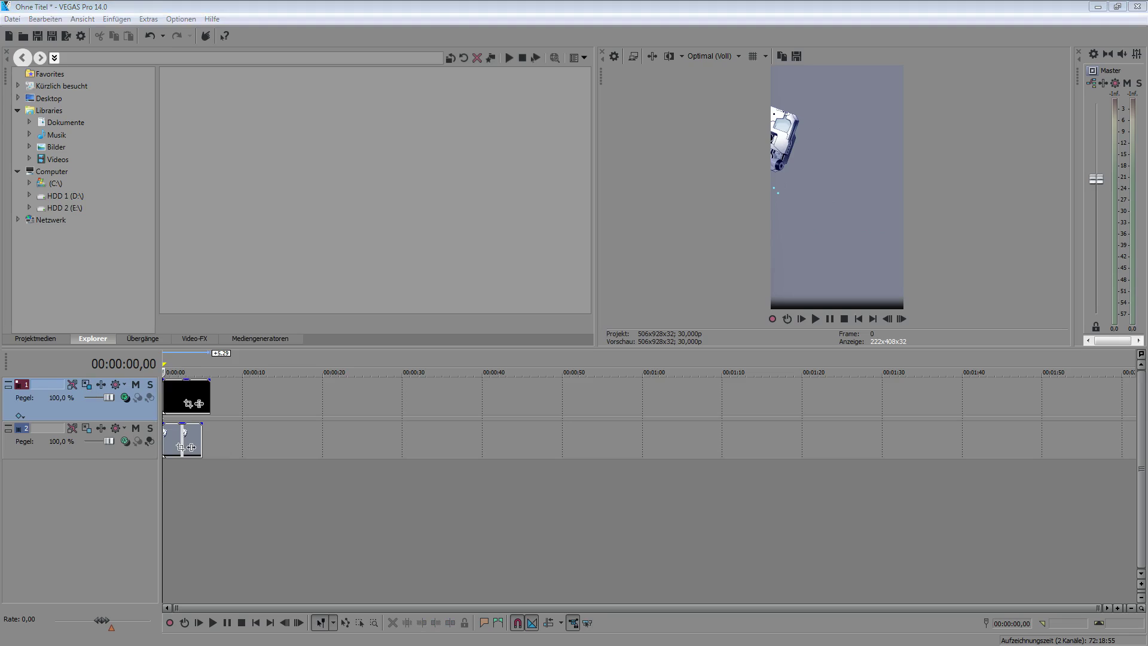
Delete the short extra event after 00:00:04 on track 1 and replay from the start.
left_click(174, 478)
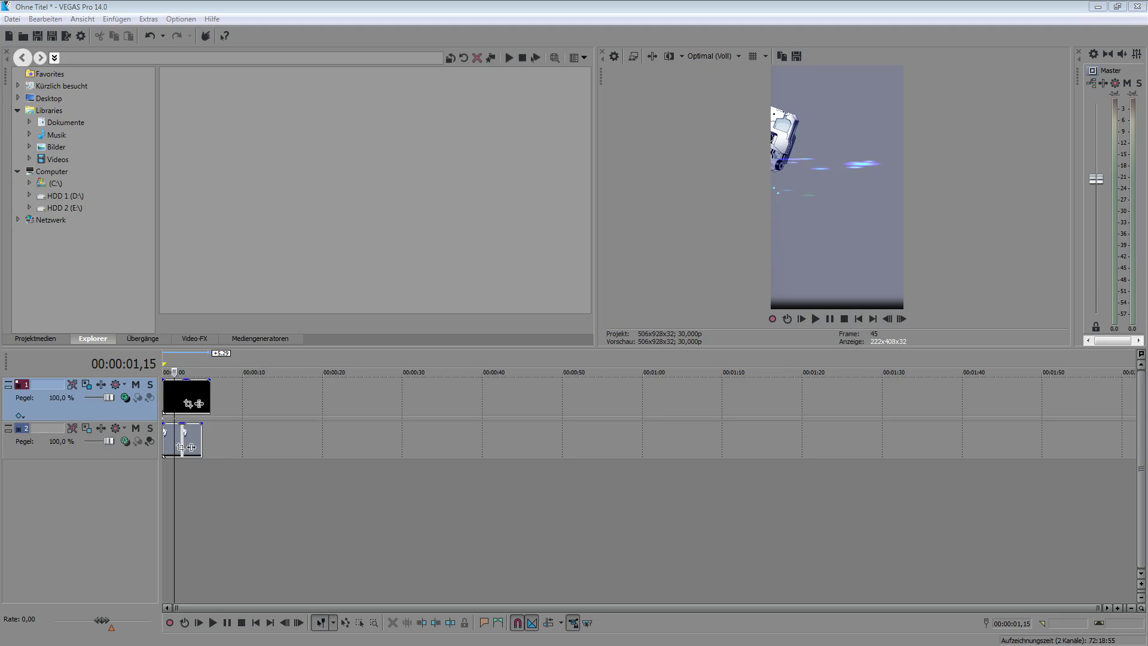
left_click(163, 466)
key("space")
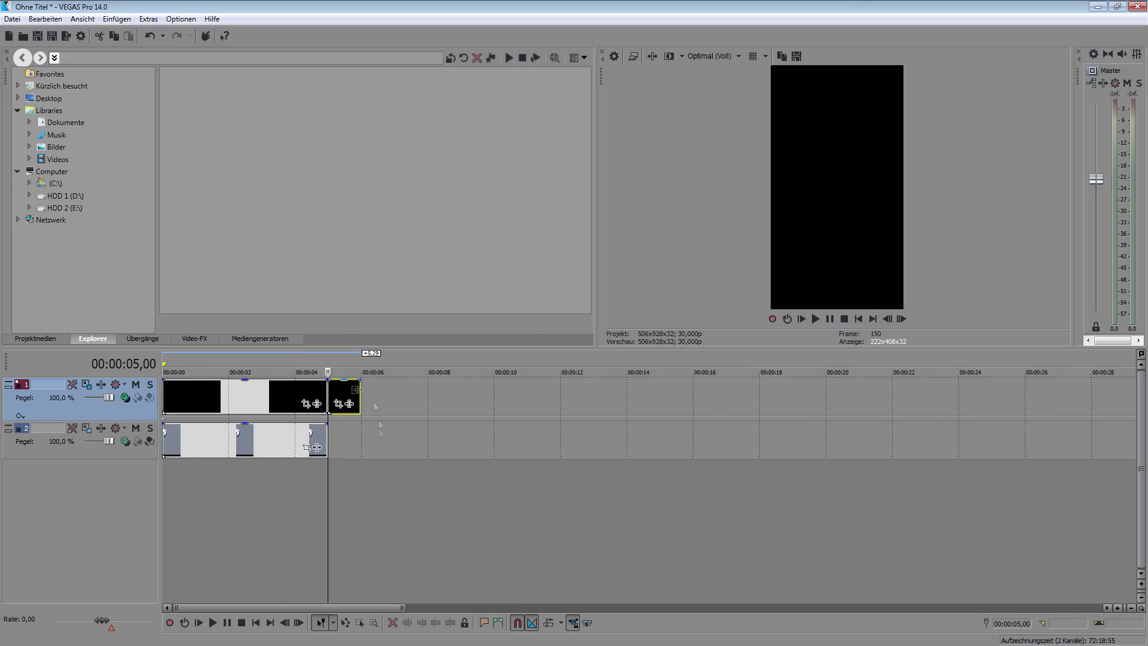
key("Delete")
left_click(166, 468)
key("space")
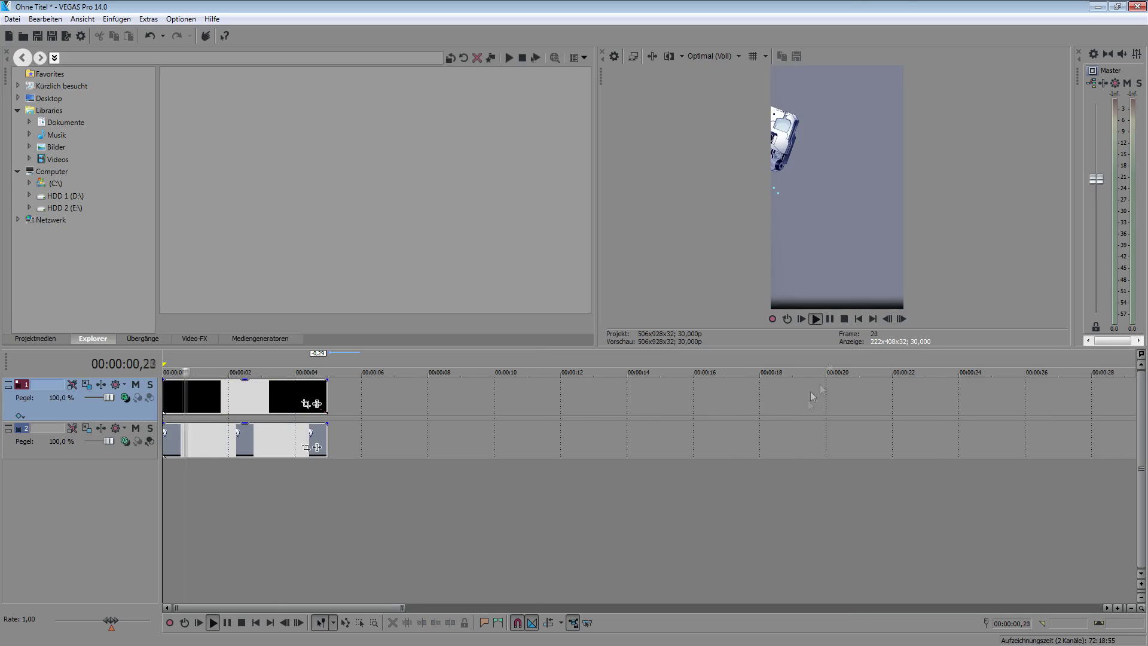
Browse track 1's Videotrack-FX plug-in chooser and close it without adding effects.
right_click(168, 421)
left_click(197, 526)
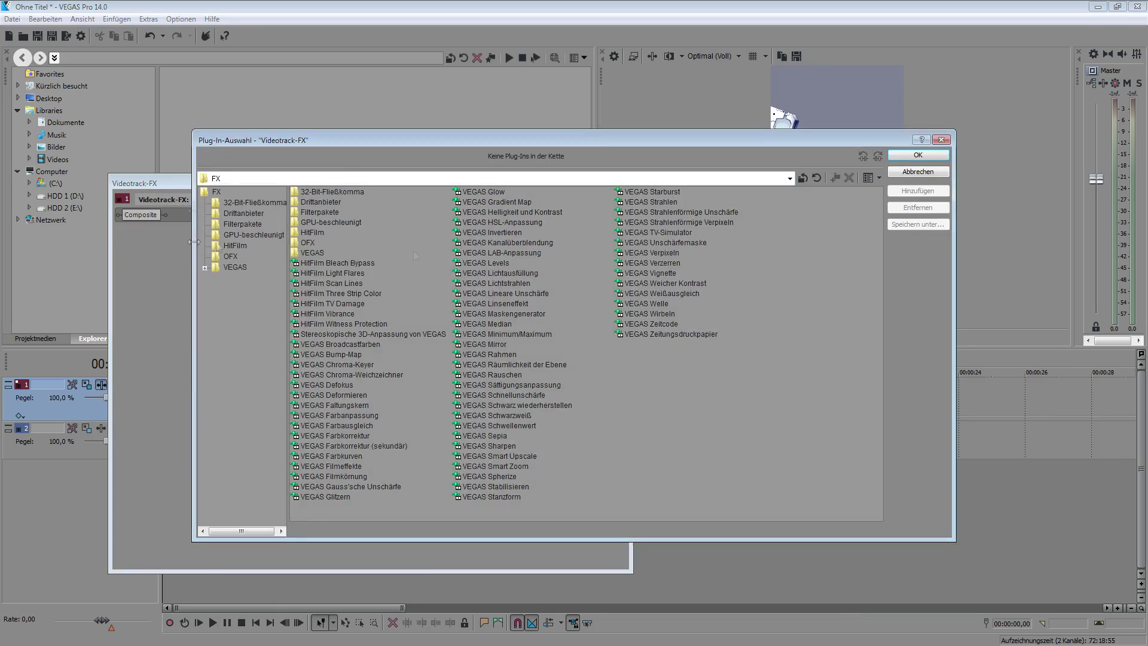
key("Escape")
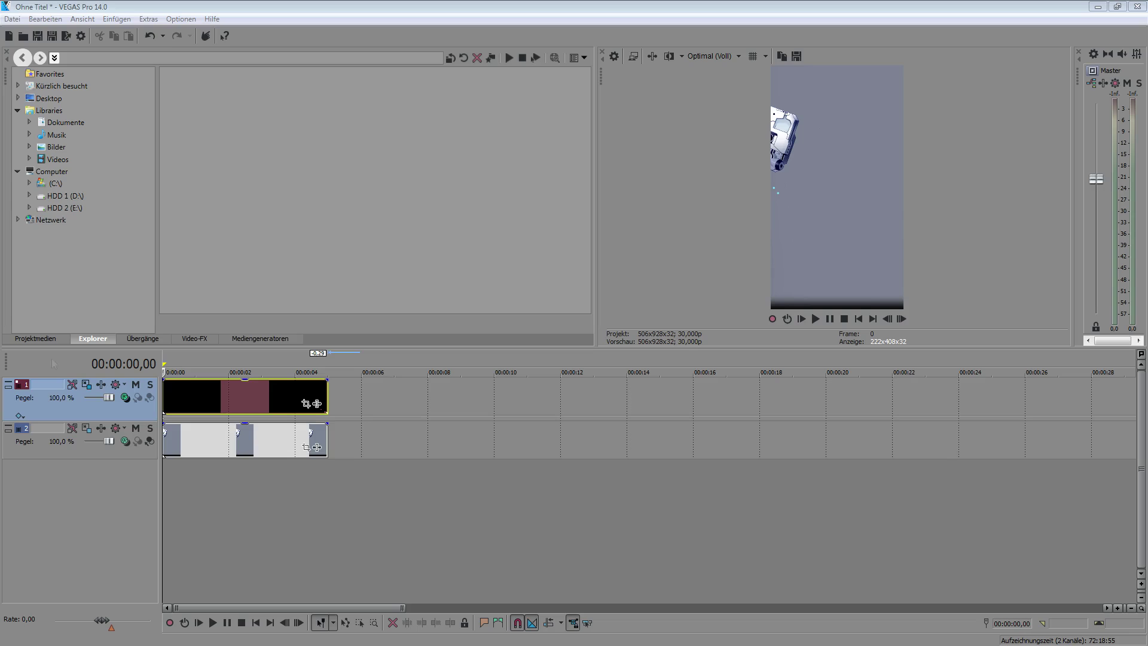
Select the full five-second span, enable looping with Q, and play it back.
key("space")
key("space")
key("space")
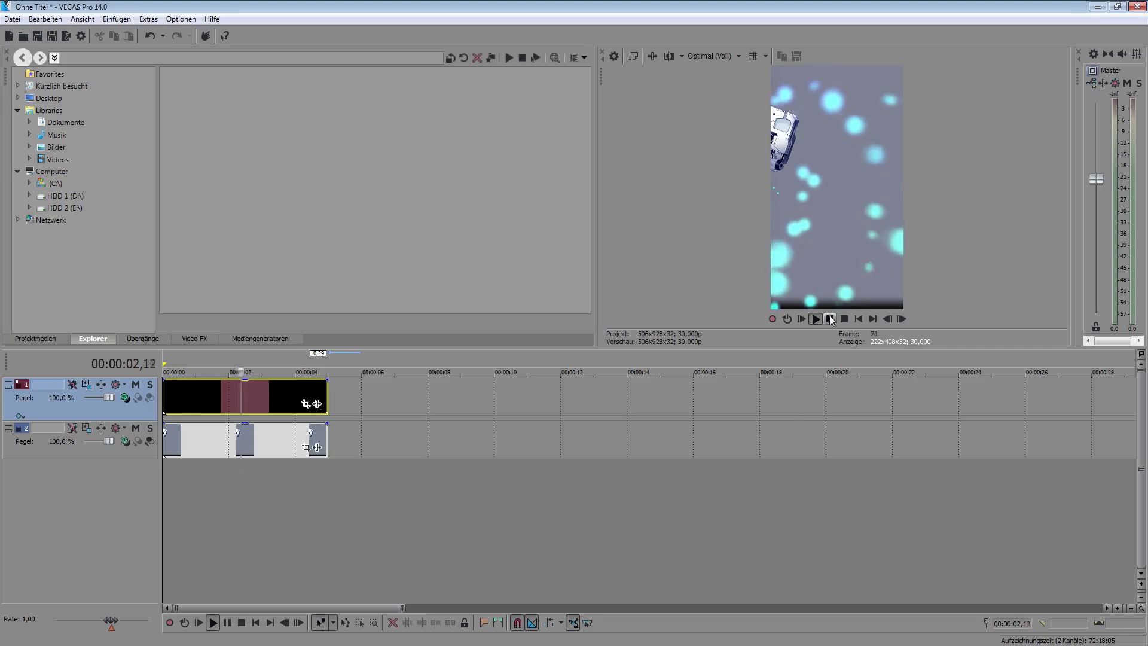
left_click_drag(160, 464, 327, 467)
key("q")
key("space")
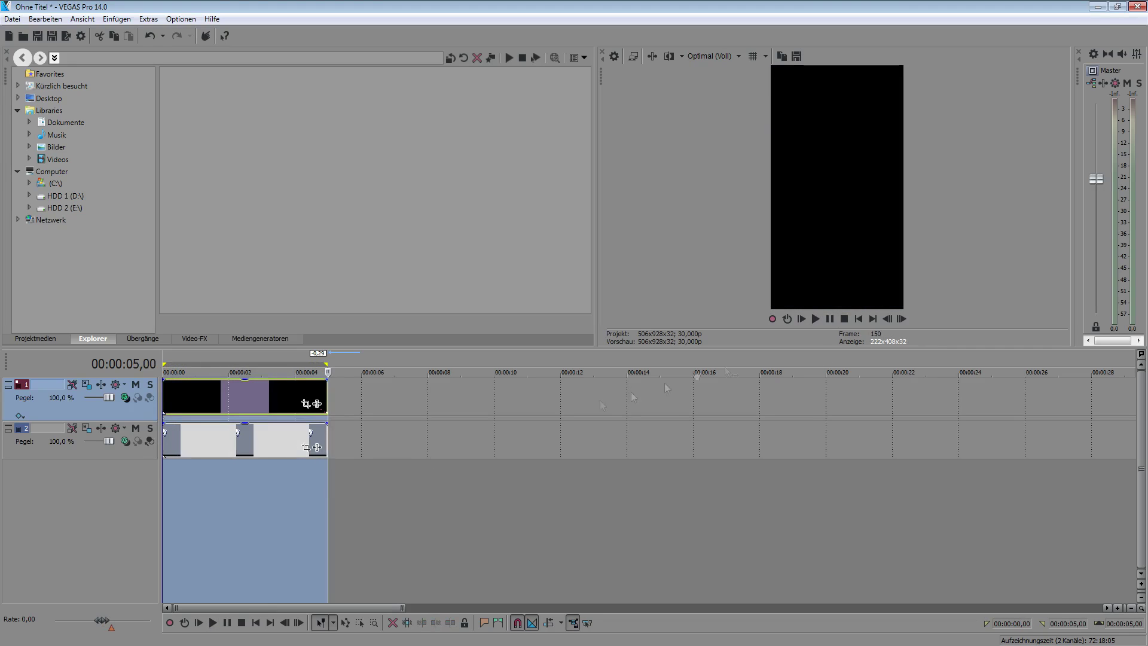
left_click(828, 319)
Insert a new top video track, then delete the Background and text layers and centre the M logo.
right_click(139, 412)
left_click(180, 442)
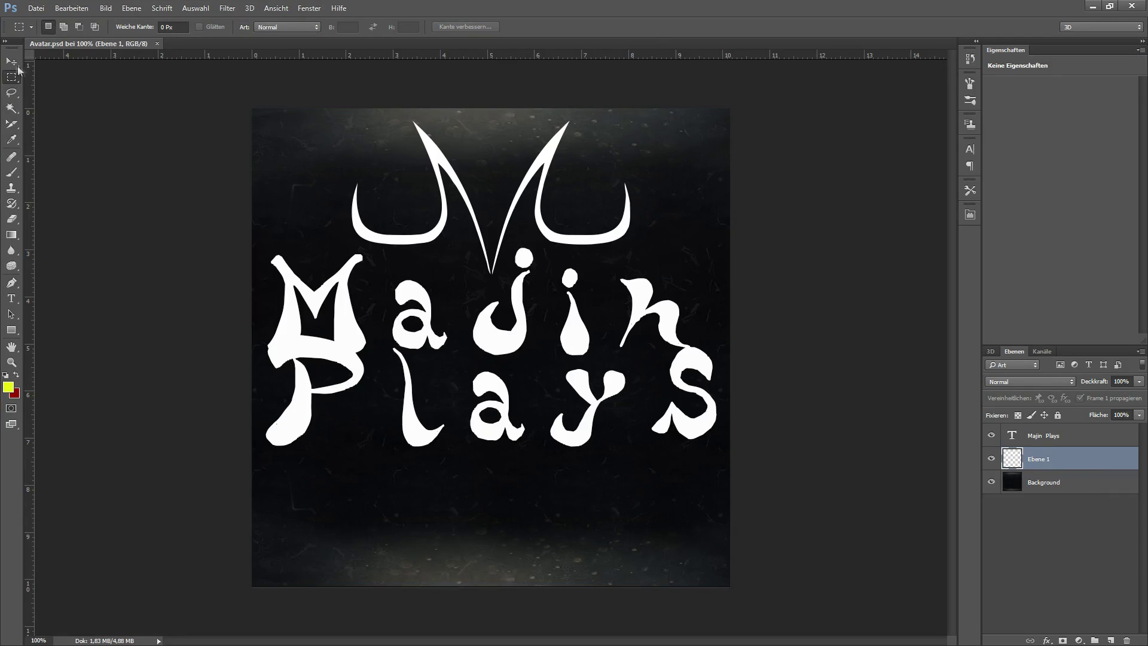
key("v")
key("Delete")
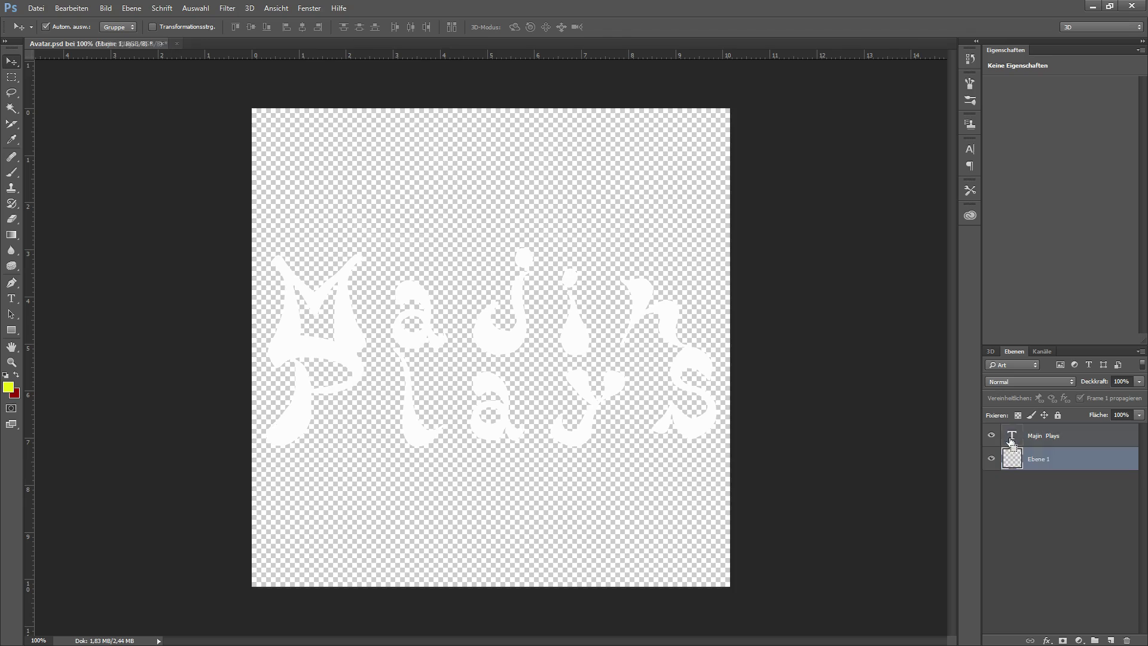
key("Delete")
left_click_drag(919, 442, 919, 592)
Save the logo as a PNG on the Desktop and close the Photoshop document.
left_click(36, 8)
left_click(92, 161)
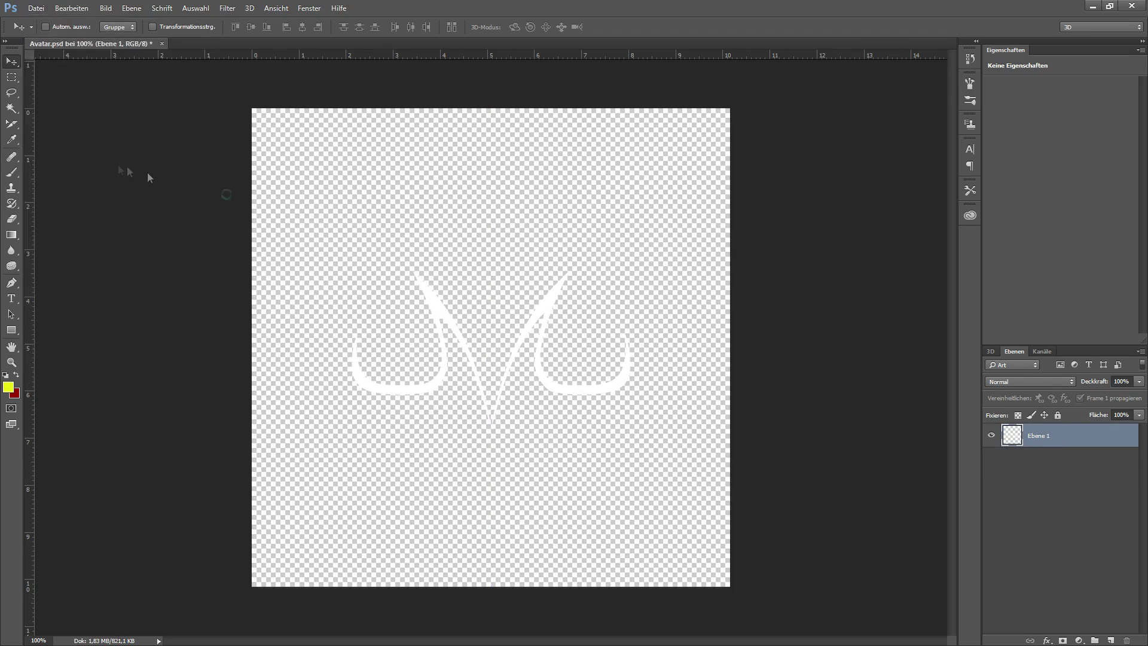
double_click(139, 163)
left_click(323, 275)
left_click(239, 435)
left_click(477, 380)
key("ctrl+w")
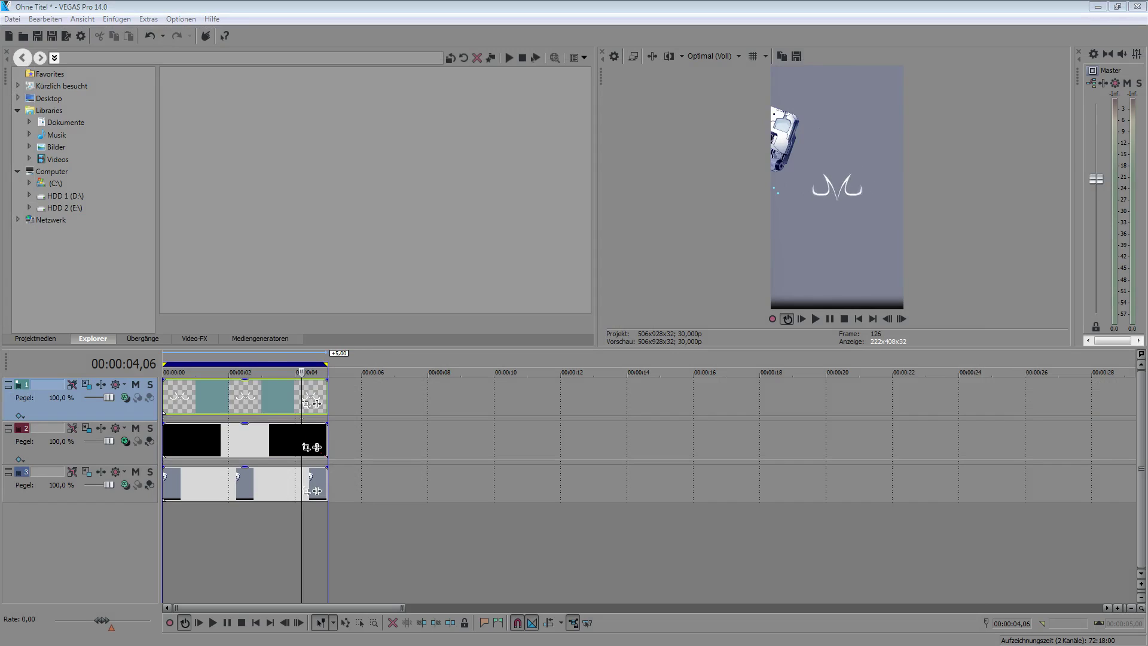
Play, pause and resume the loop to check the M logo over the particles.
left_click(815, 319)
left_click(829, 319)
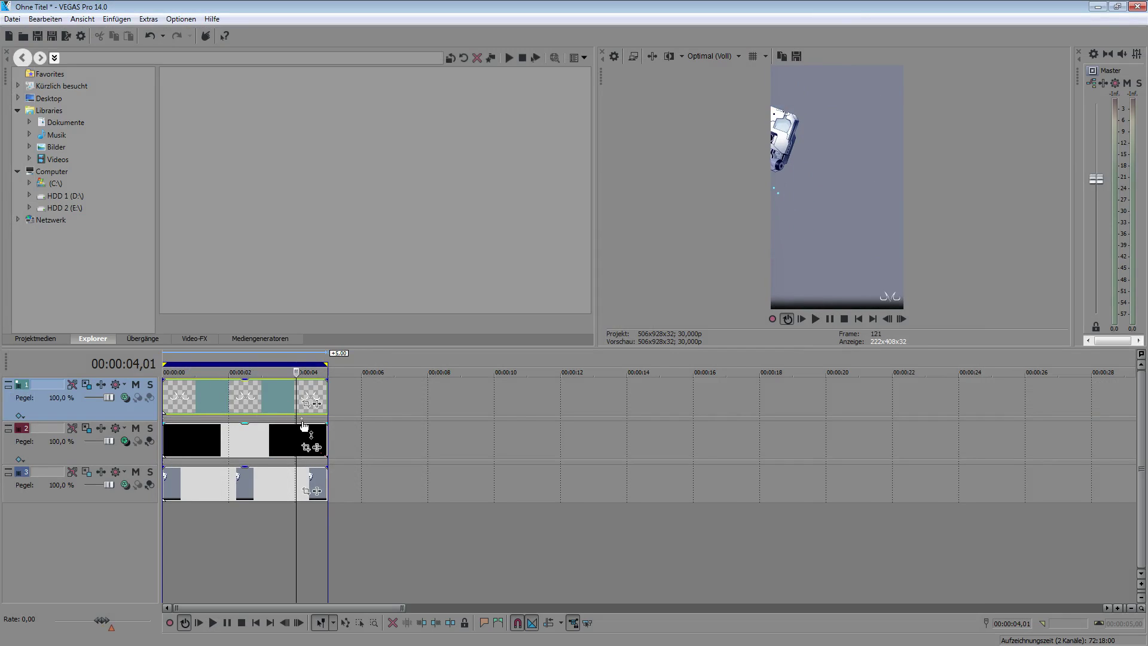
key("space")
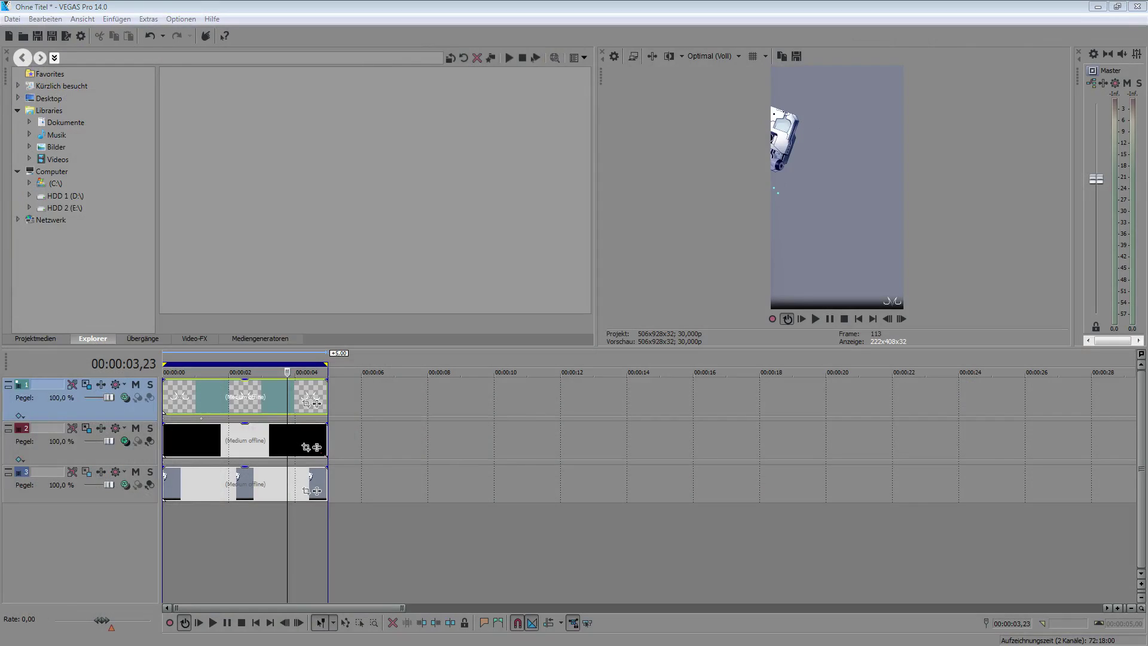
Render via Bildsequenz > PNG with the output file named anm.
left_click(12, 18)
left_click(36, 138)
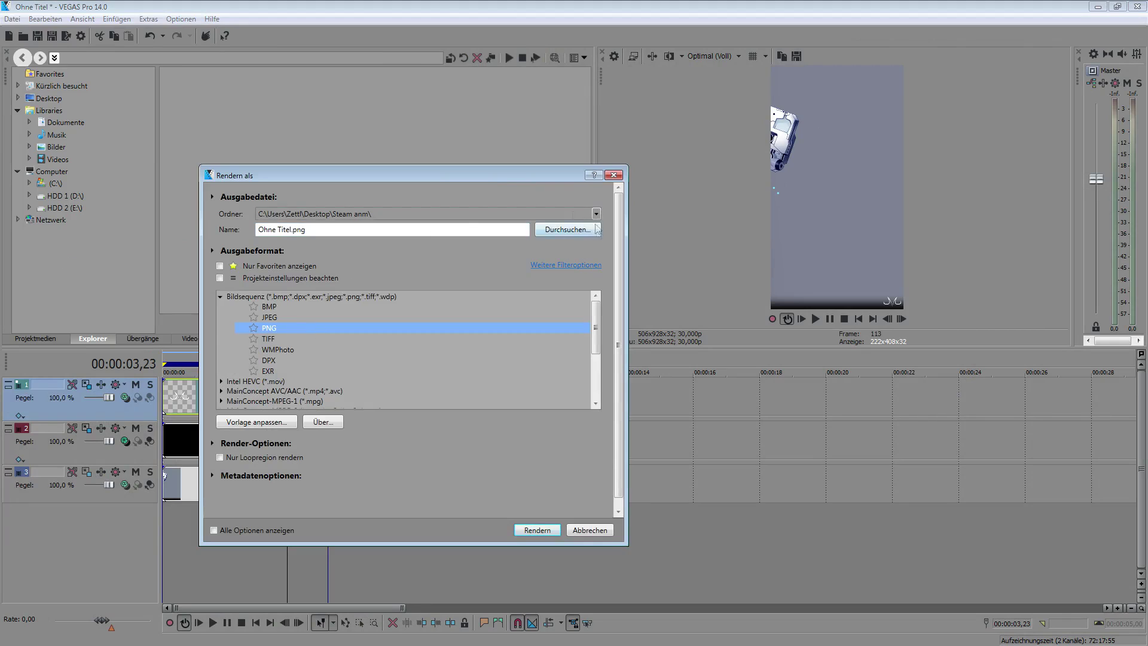
double_click(525, 230)
type("anm")
left_click(538, 530)
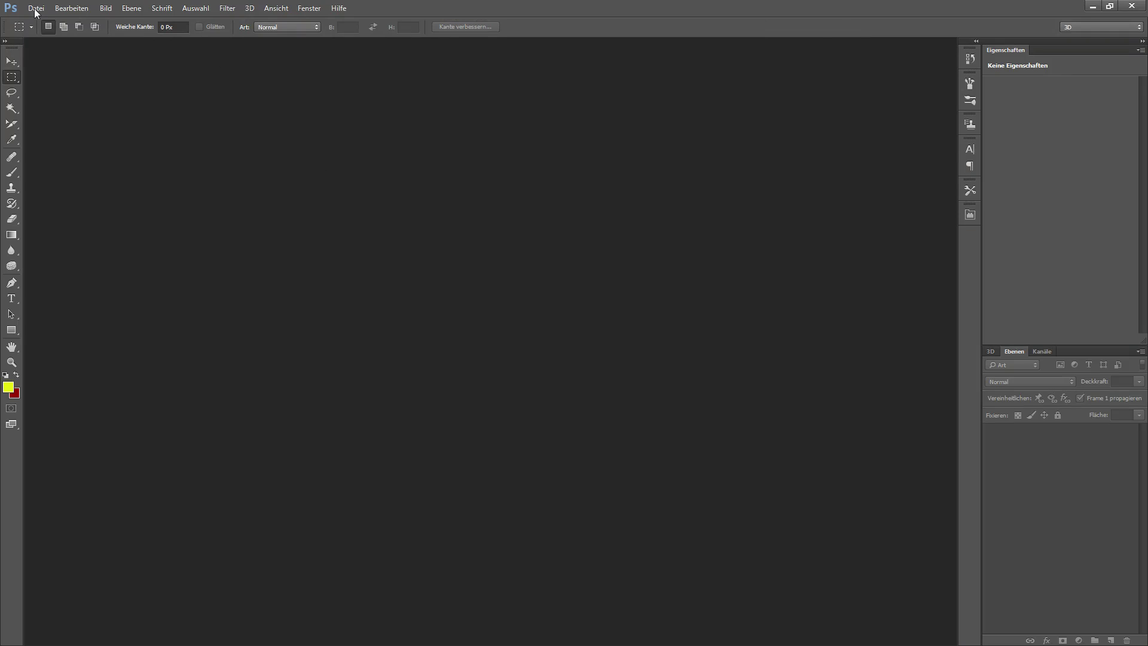
Load the rendered anm PNG frames folder into one Photoshop document as stacked layers.
left_click(36, 8)
left_click(309, 377)
left_click(562, 268)
left_click(538, 295)
left_click(628, 287)
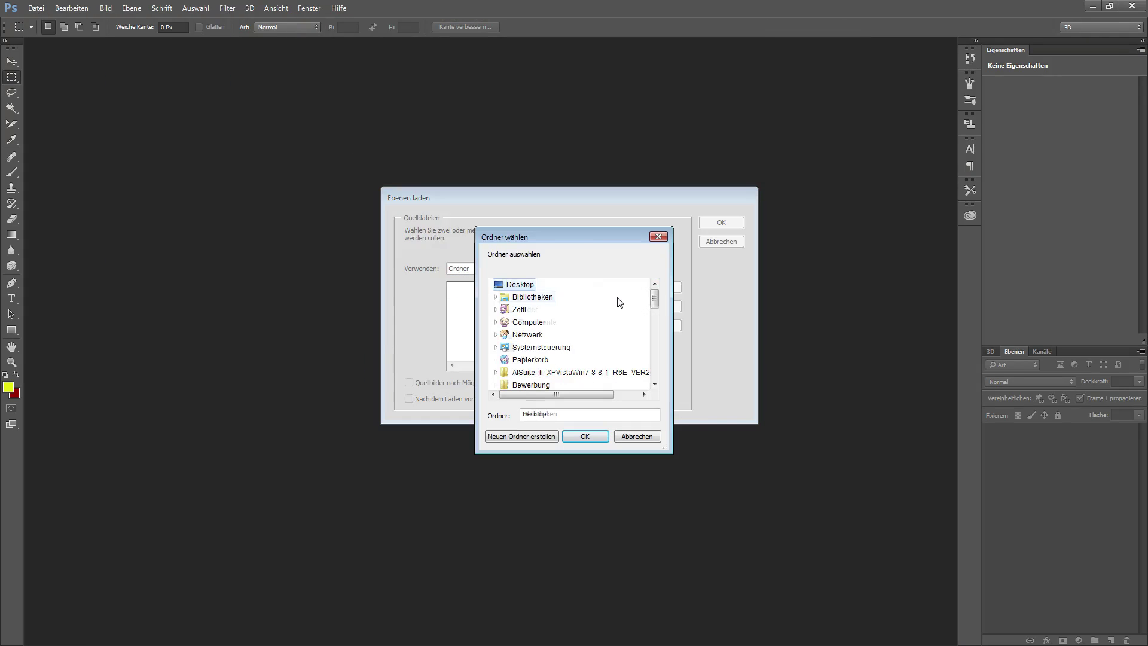
left_click(547, 372)
left_click(580, 437)
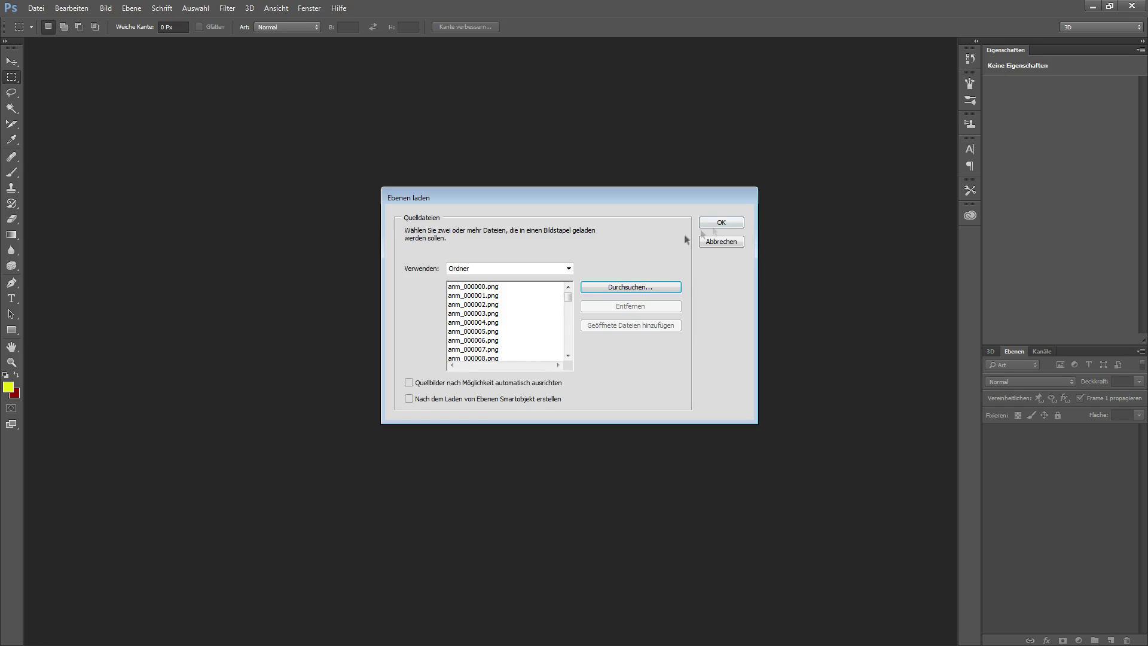
left_click(721, 222)
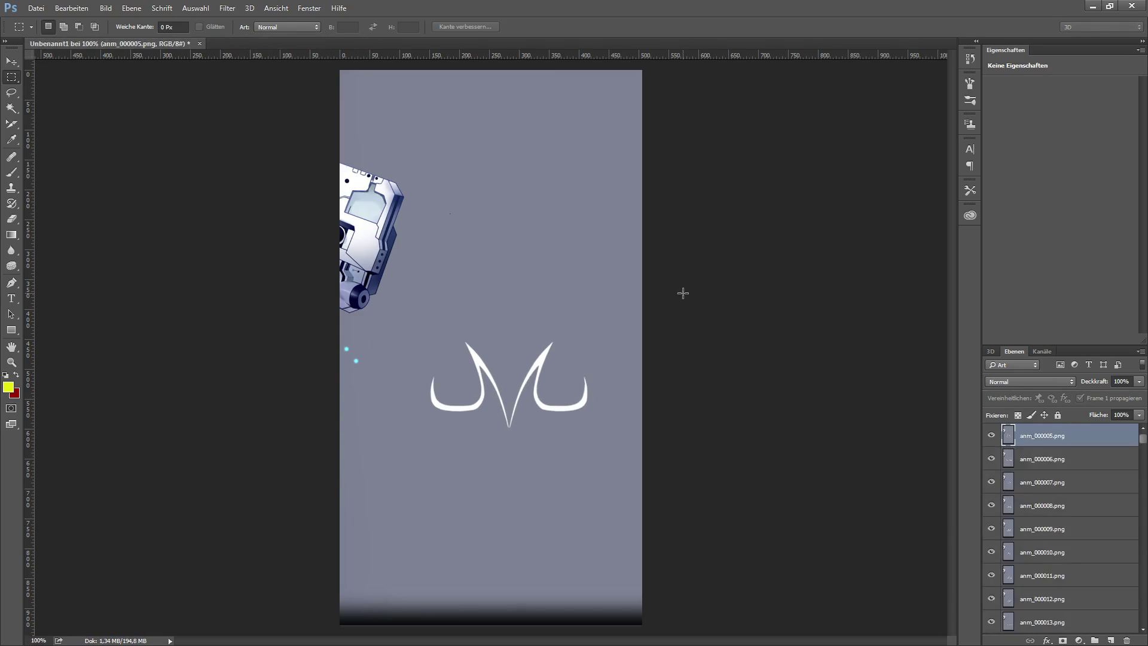
Create a frame animation in the Timeline with frames made from all layers.
left_click(309, 8)
left_click(359, 403)
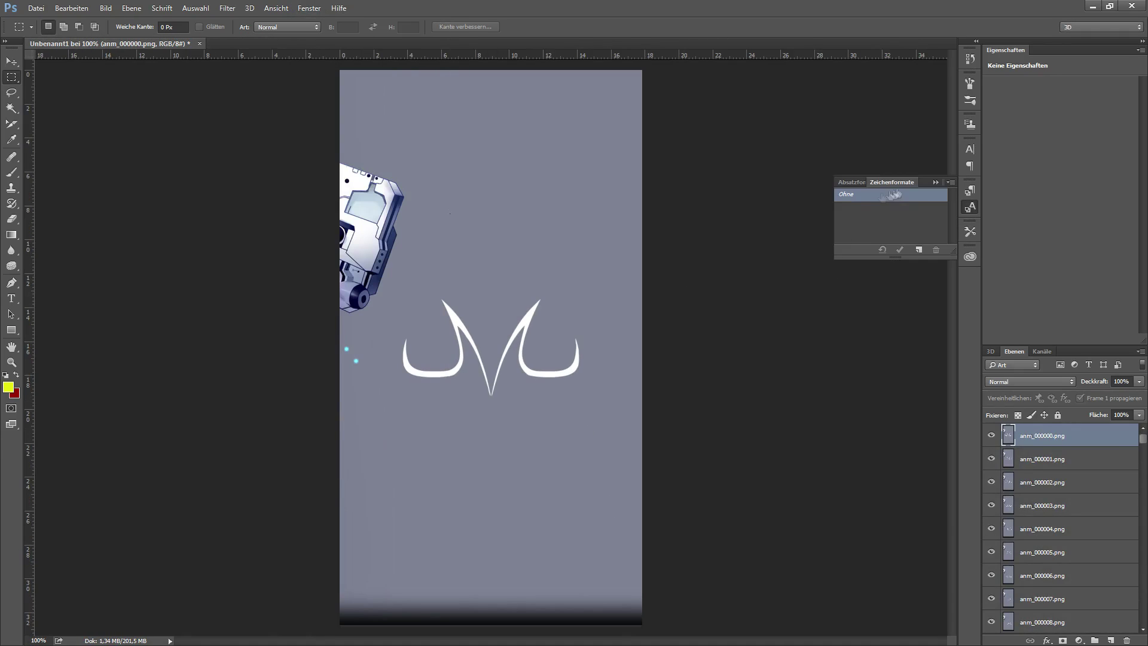
left_click(309, 8)
left_click(375, 414)
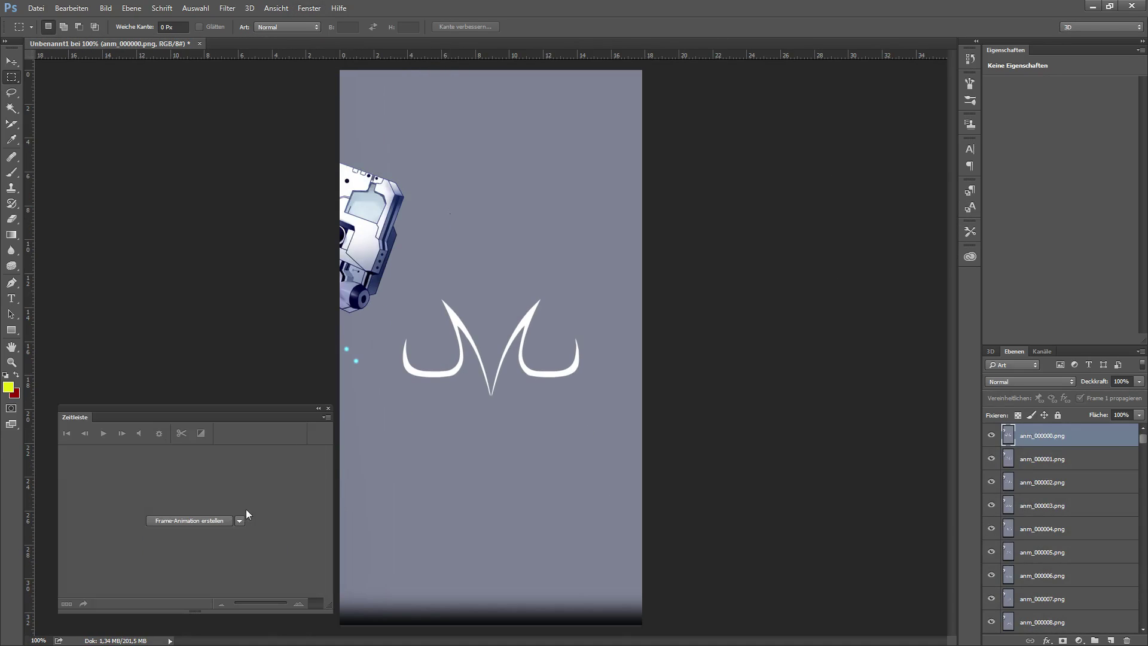
left_click(323, 413)
left_click(201, 523)
left_click(327, 416)
left_click(388, 288)
left_click_drag(296, 472, 243, 555)
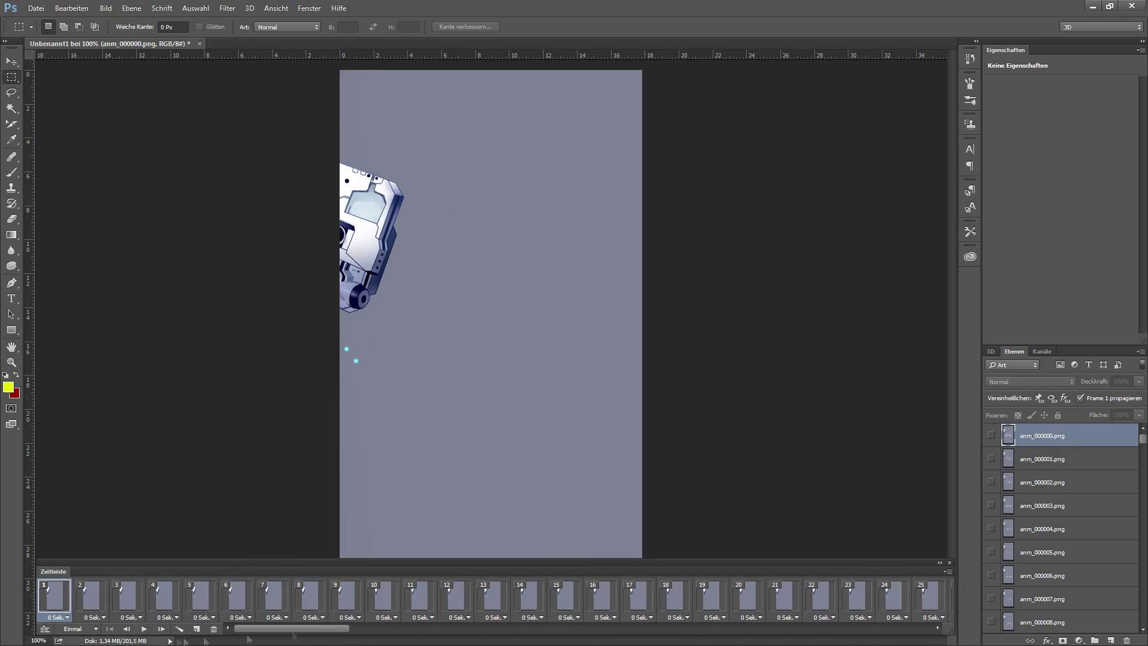
Play back the 150-frame animation, then bring up the Save for Web export settings.
left_click(144, 628)
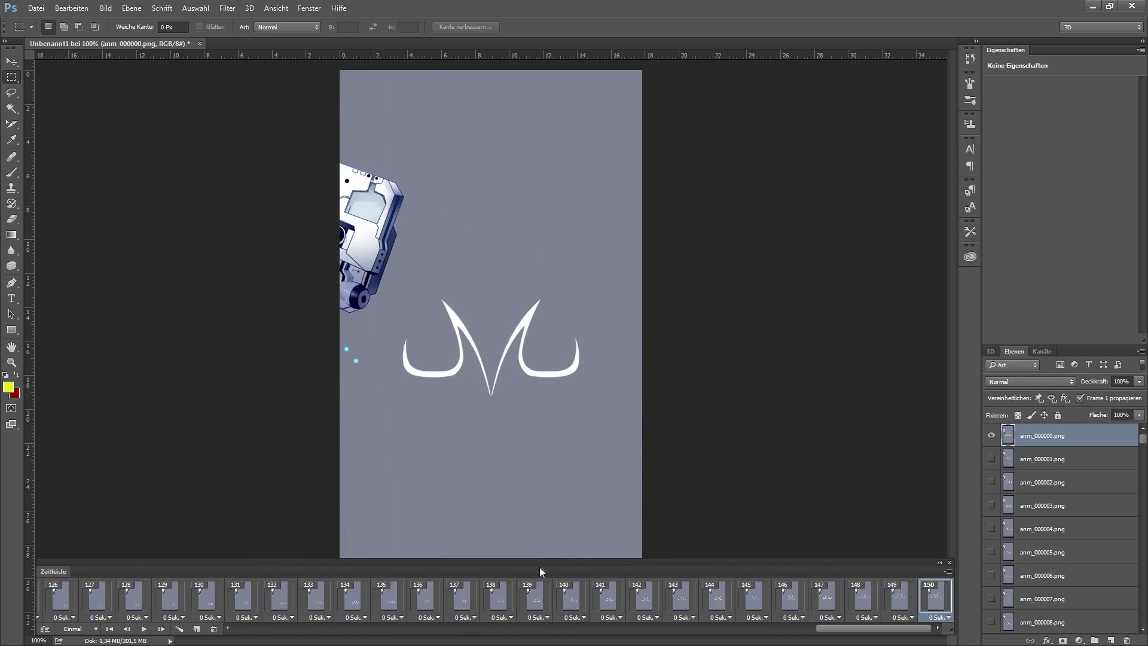
left_click_drag(787, 569, 873, 614)
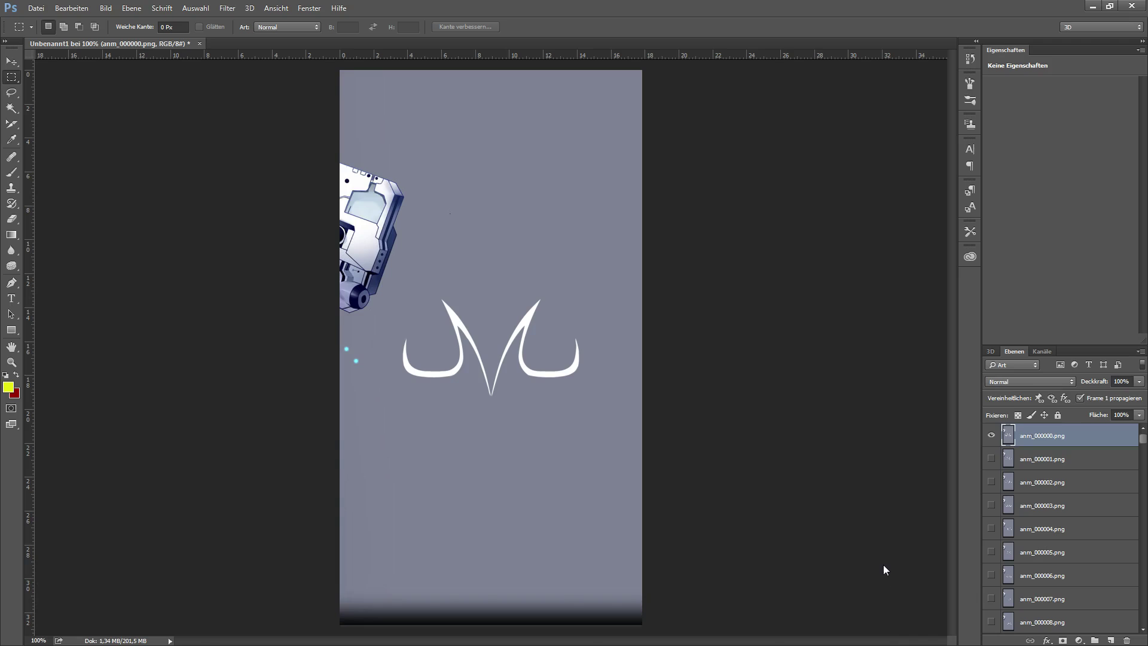
left_click(945, 574)
left_click(9, 45)
mouse_move(119, 188)
left_click(412, 237)
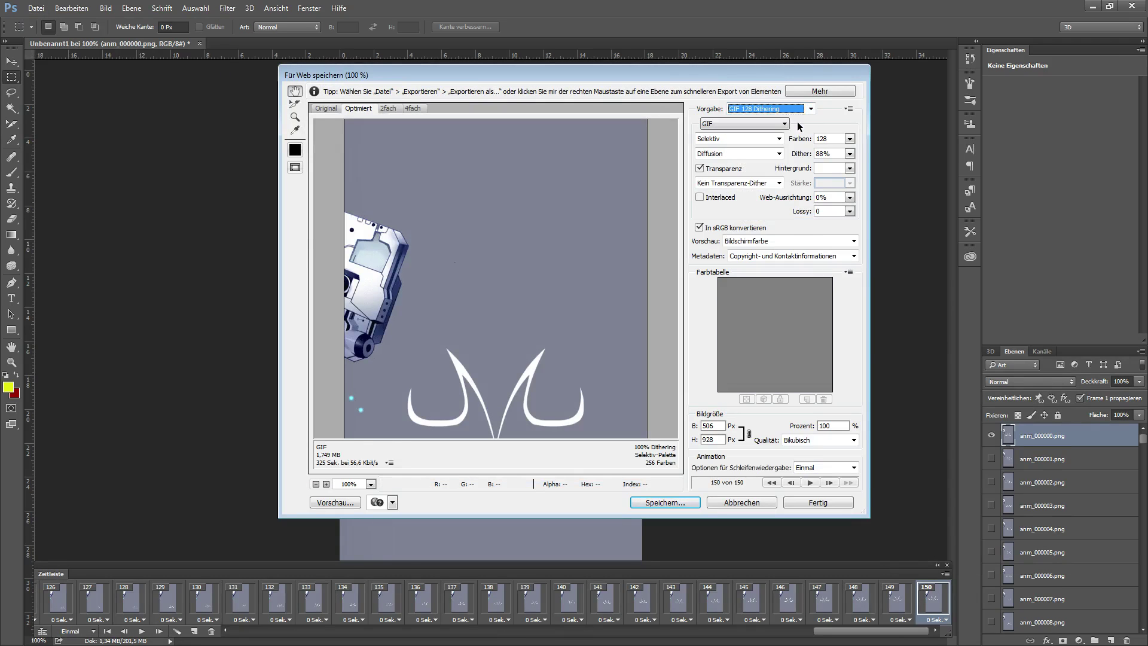
Set the GIF export to 256 colours with Looping set to Forever.
left_click(849, 139)
left_click(828, 251)
left_click(826, 468)
left_click(819, 492)
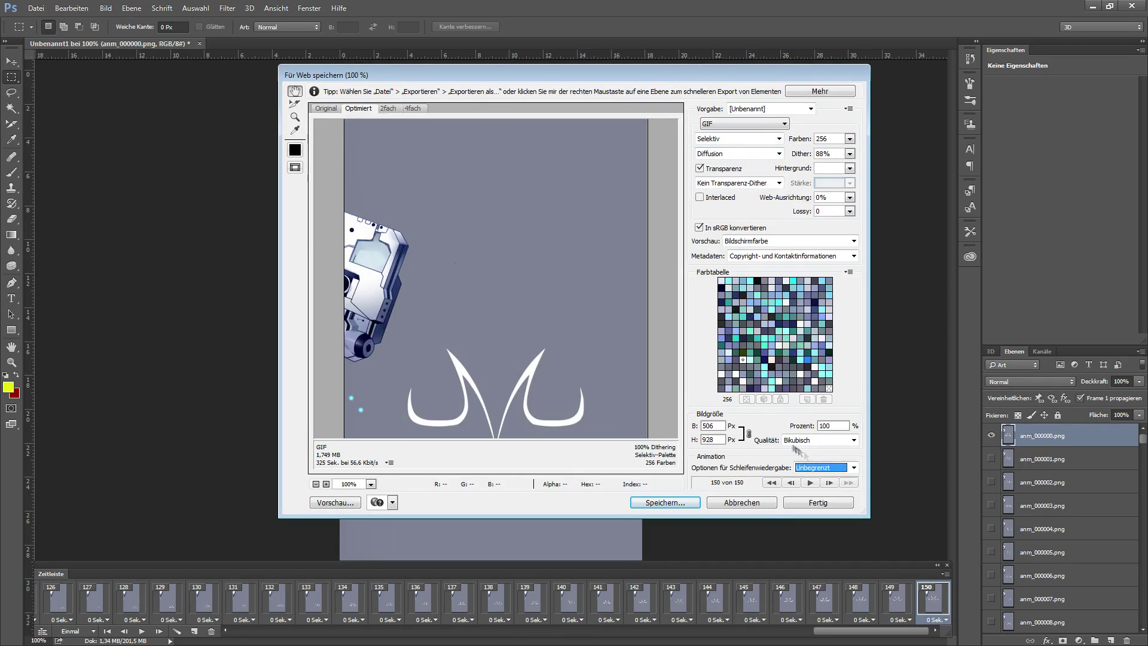
Save the GIF as steam-anm-1 on the Desktop in Images Only format.
left_click(698, 504)
left_click(316, 173)
left_click(476, 317)
left_click(512, 302)
type("steam anm 1")
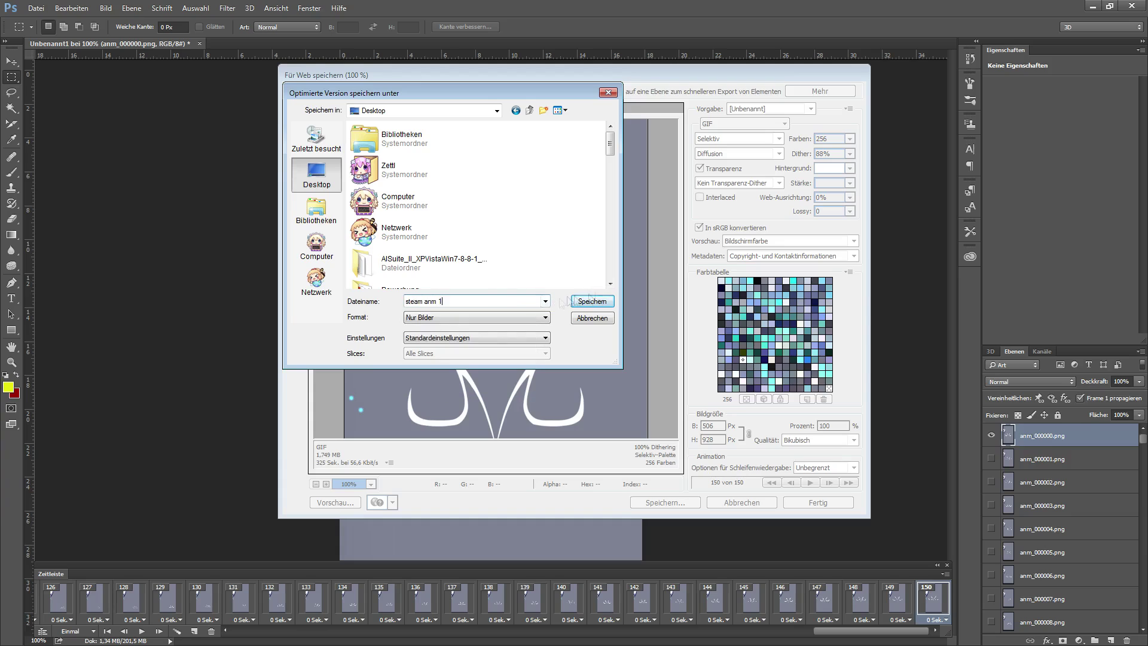
left_click(592, 301)
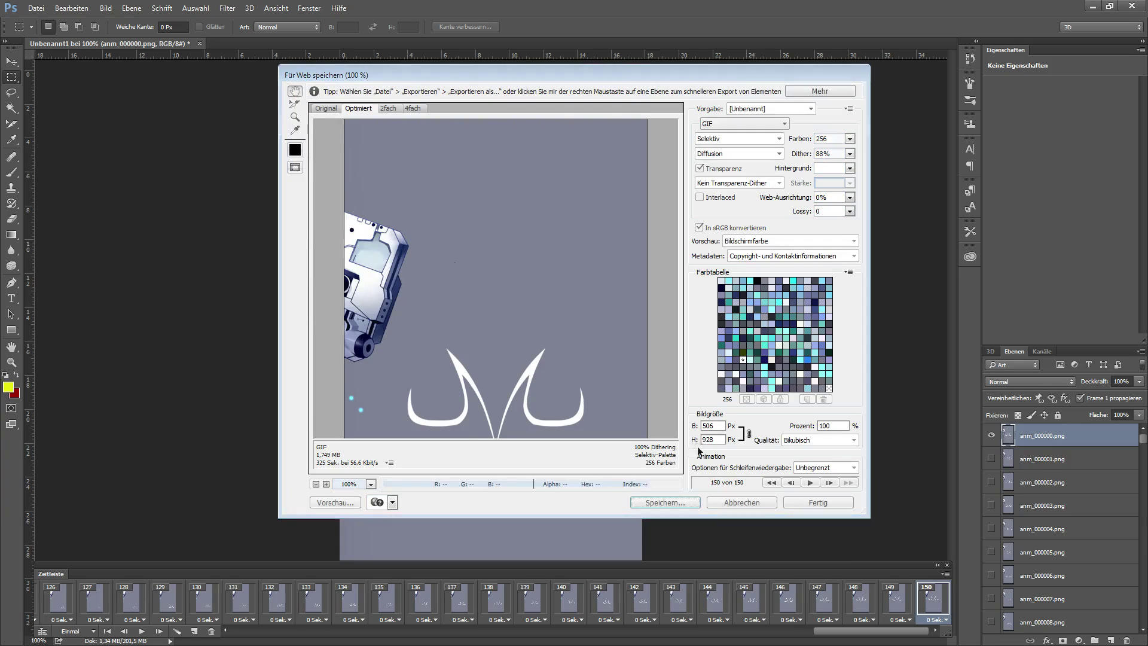
left_click(1092, 6)
Open the saved GIF to preview it and search the web for Steam.
double_click(154, 333)
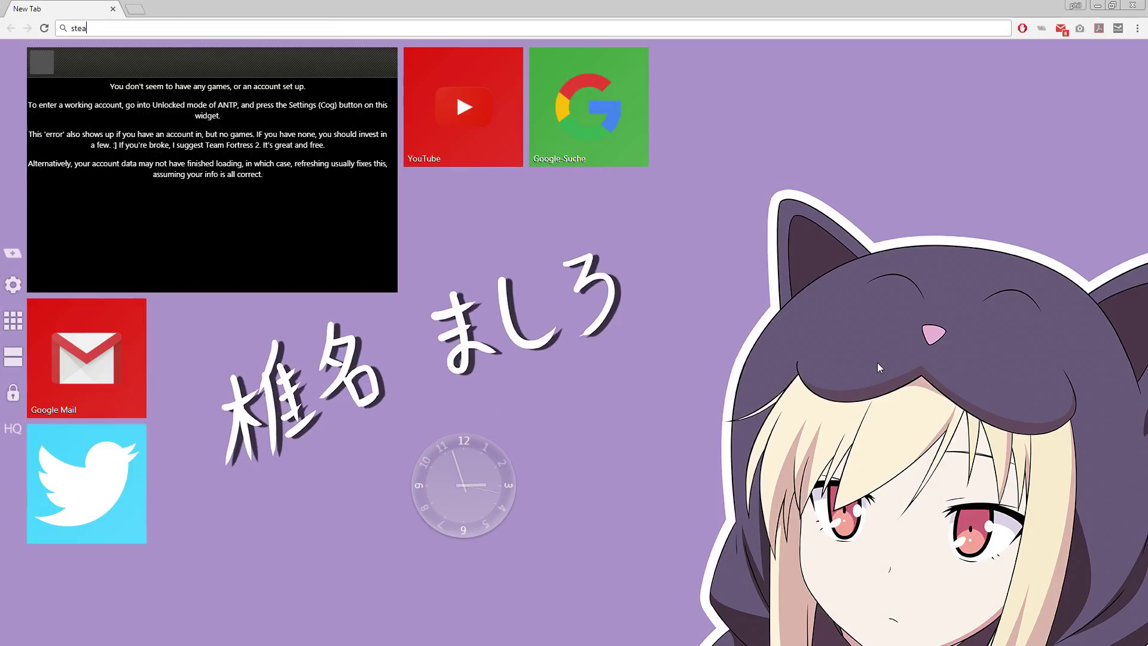
type("m")
key("Return")
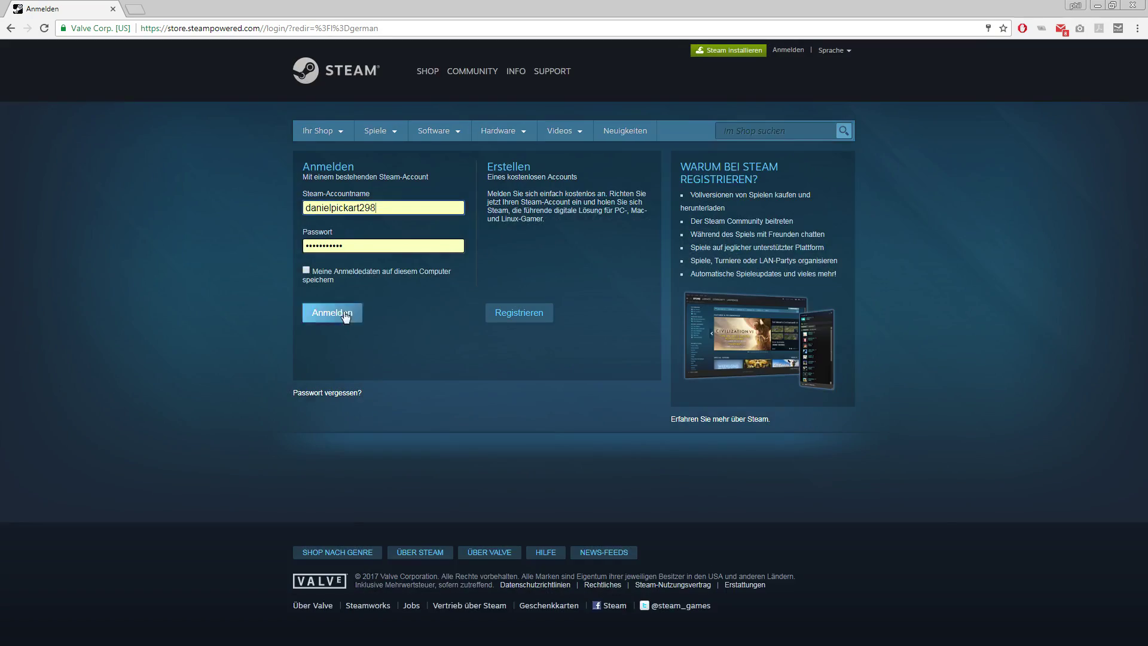
Sign in to Steam with the mobile authenticator code and open the community profile.
left_click(346, 317)
key("Return")
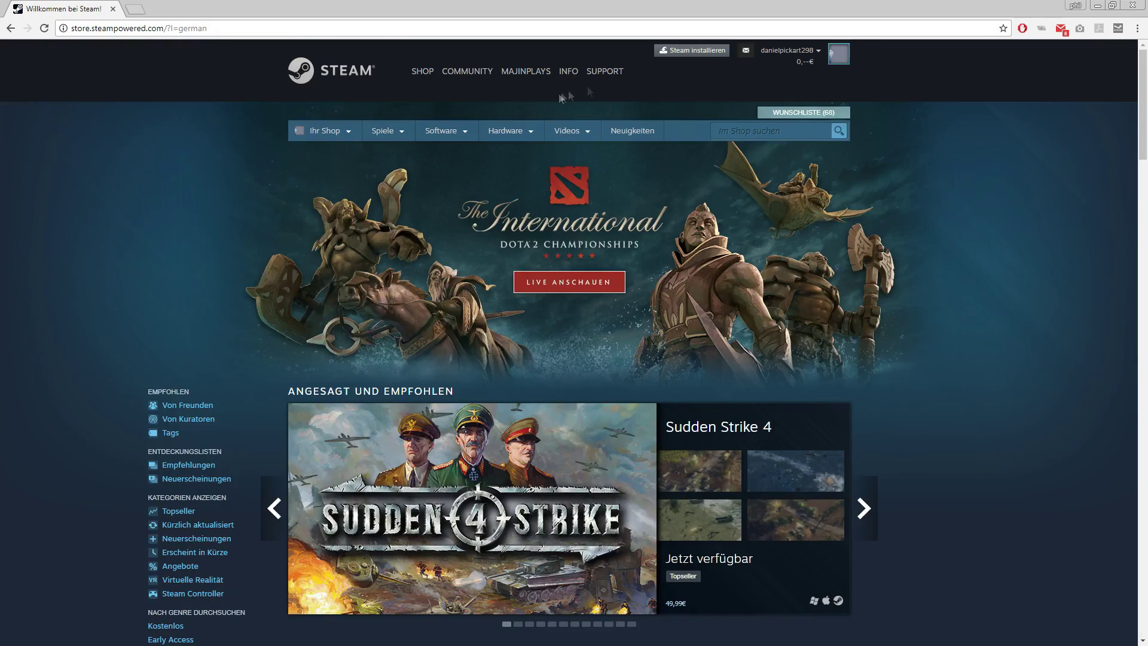
mouse_move(526, 71)
left_click(520, 103)
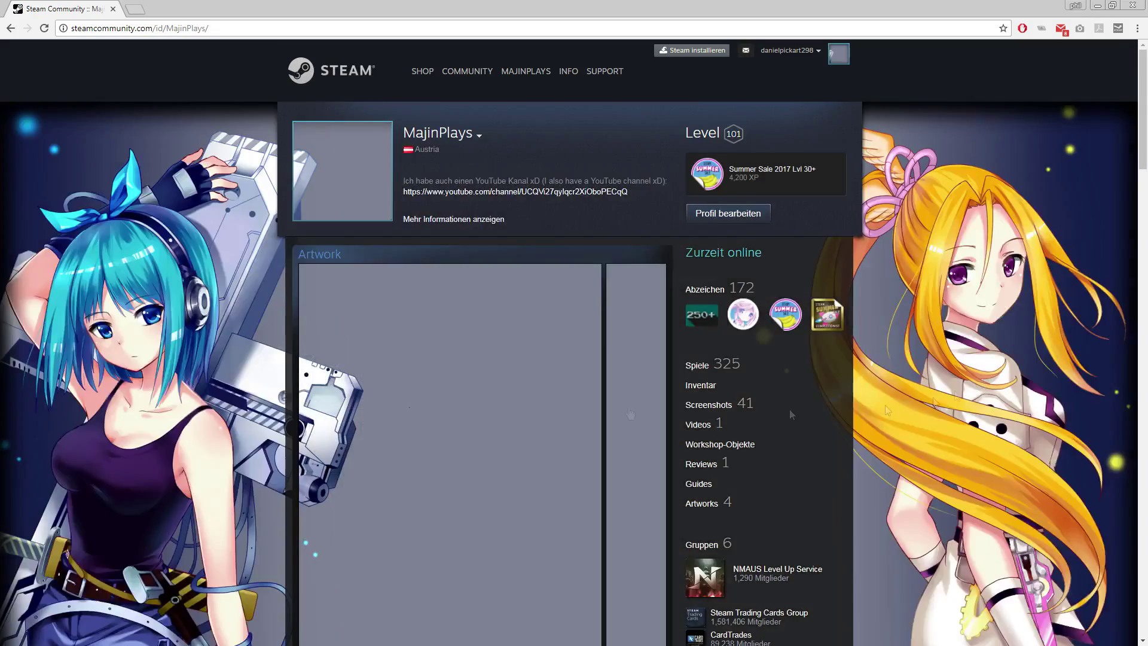
scroll(716, 214, "down", 3)
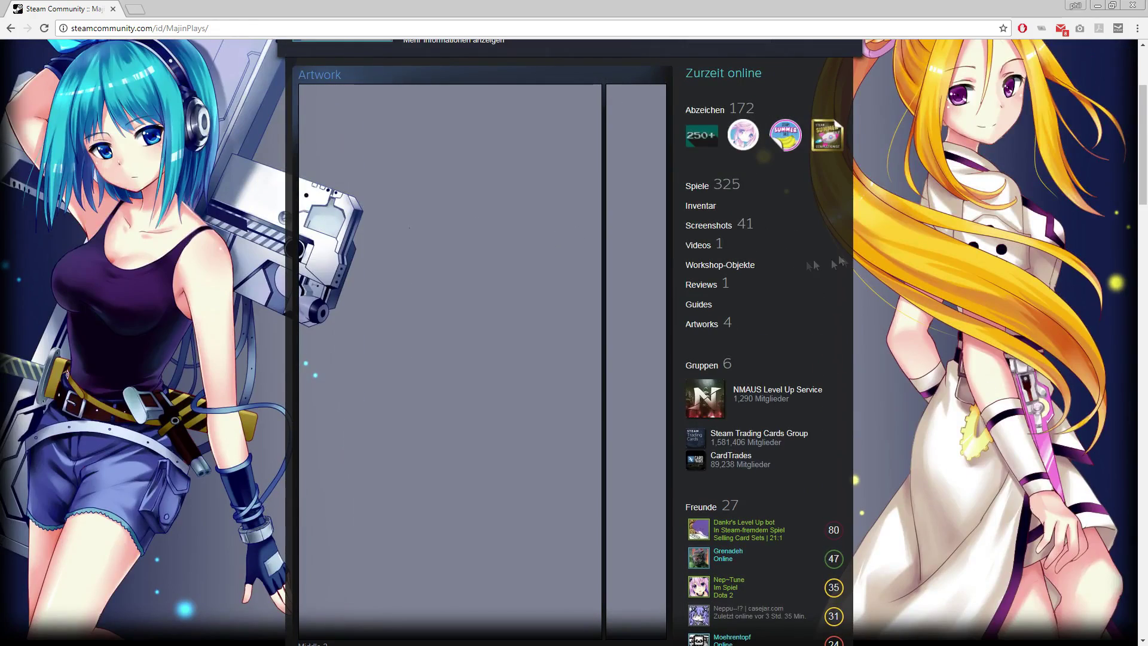
left_click(379, 262)
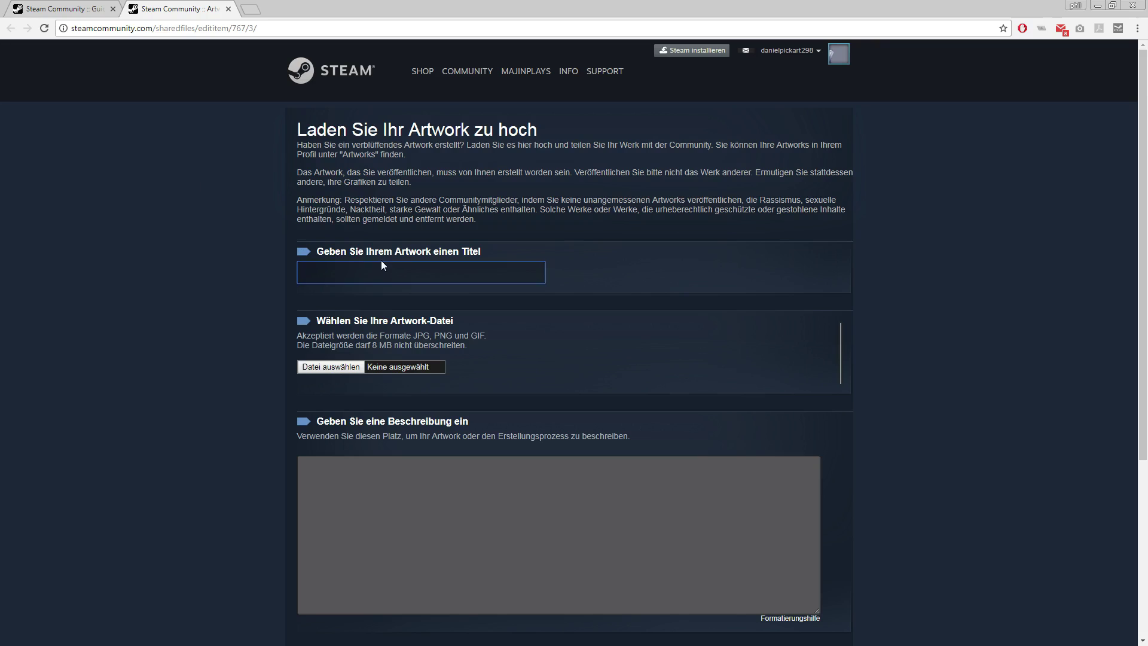
Title the artwork 'middle anm' and attach steam-anm-1.gif from the Desktop.
type("middle anm")
left_click(260, 333)
left_click(330, 366)
scroll(549, 147, "down", 10)
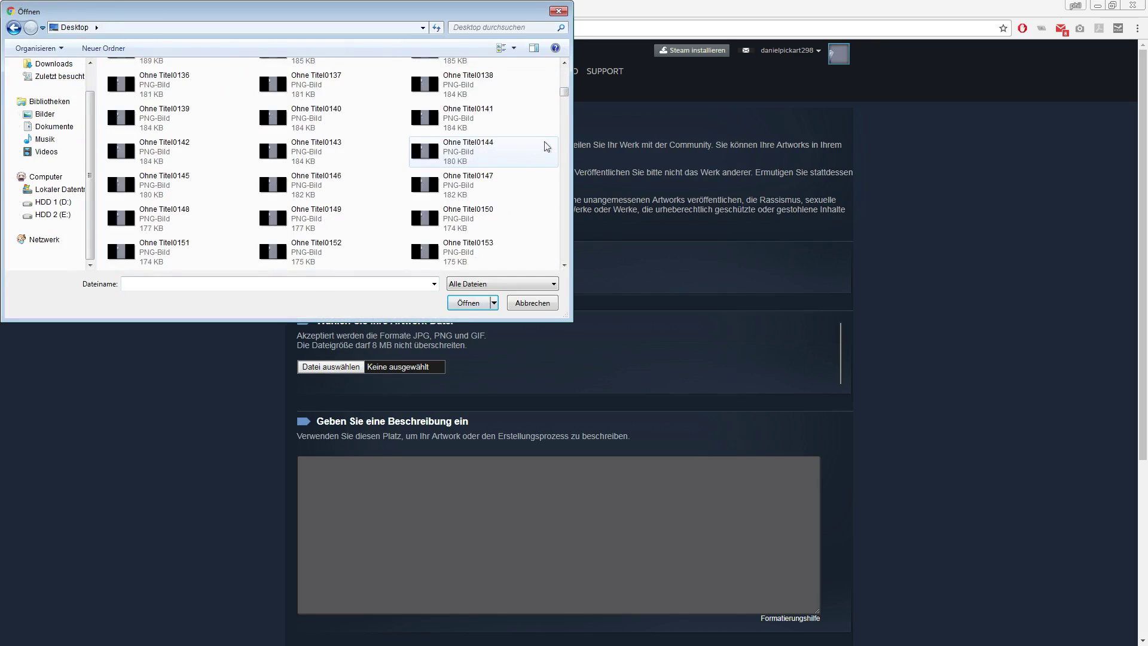
scroll(186, 184, "up", 5)
scroll(551, 171, "up", 3)
scroll(553, 161, "down", 20)
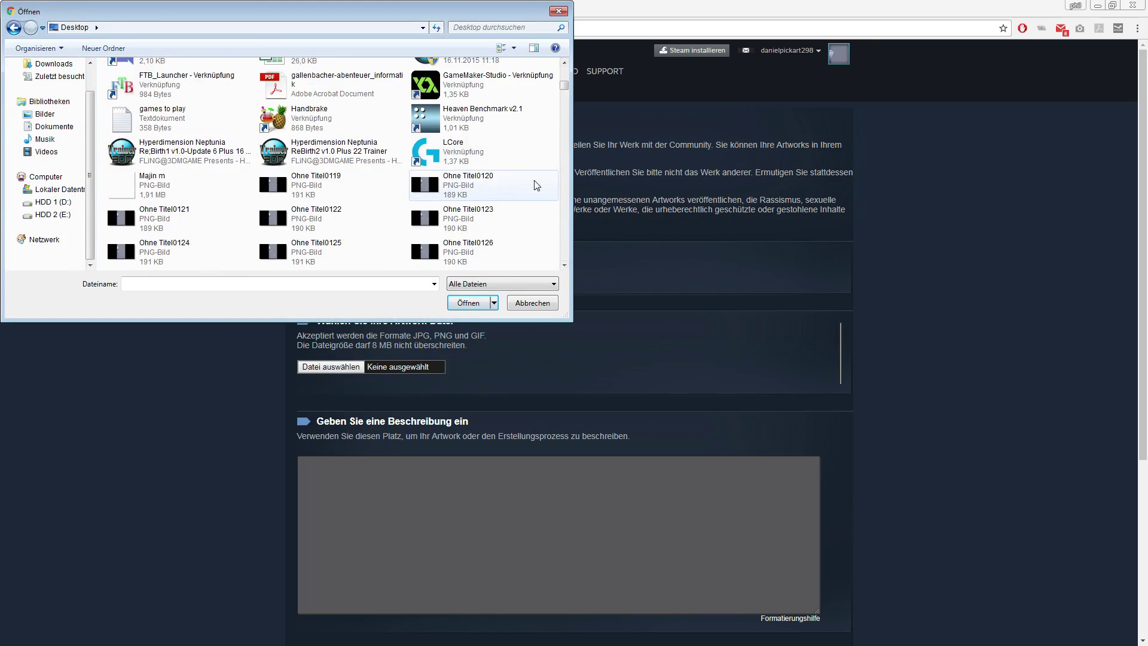
scroll(543, 156, "down", 10)
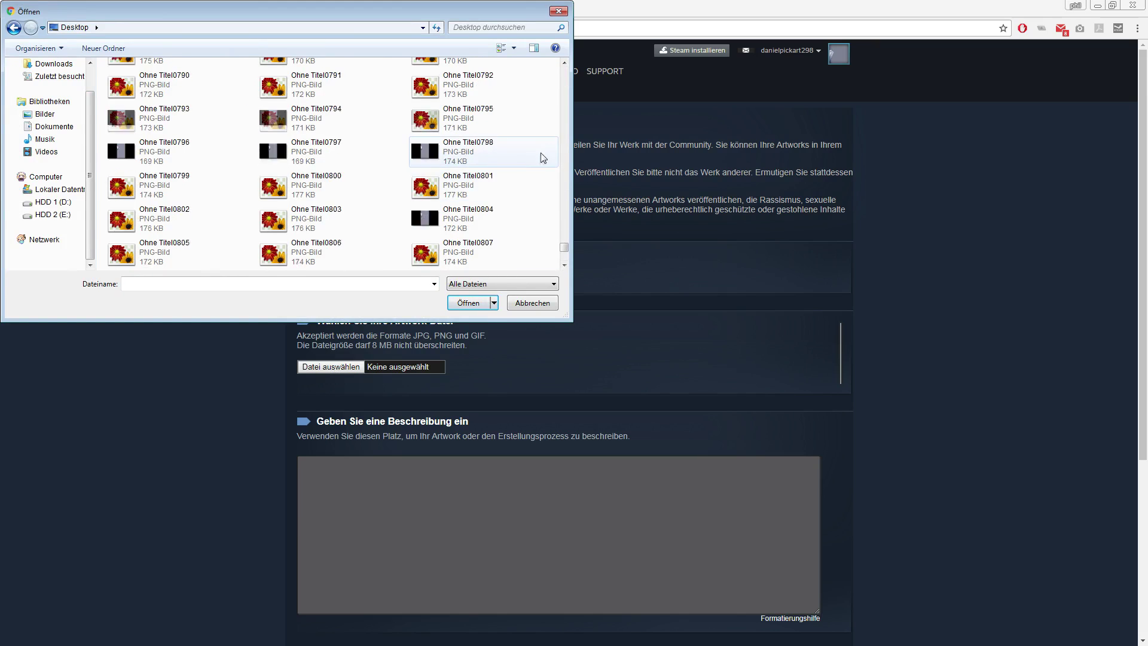
double_click(173, 225)
Tick the checkbox confirming the artwork is self-made.
scroll(425, 253, "down", 7)
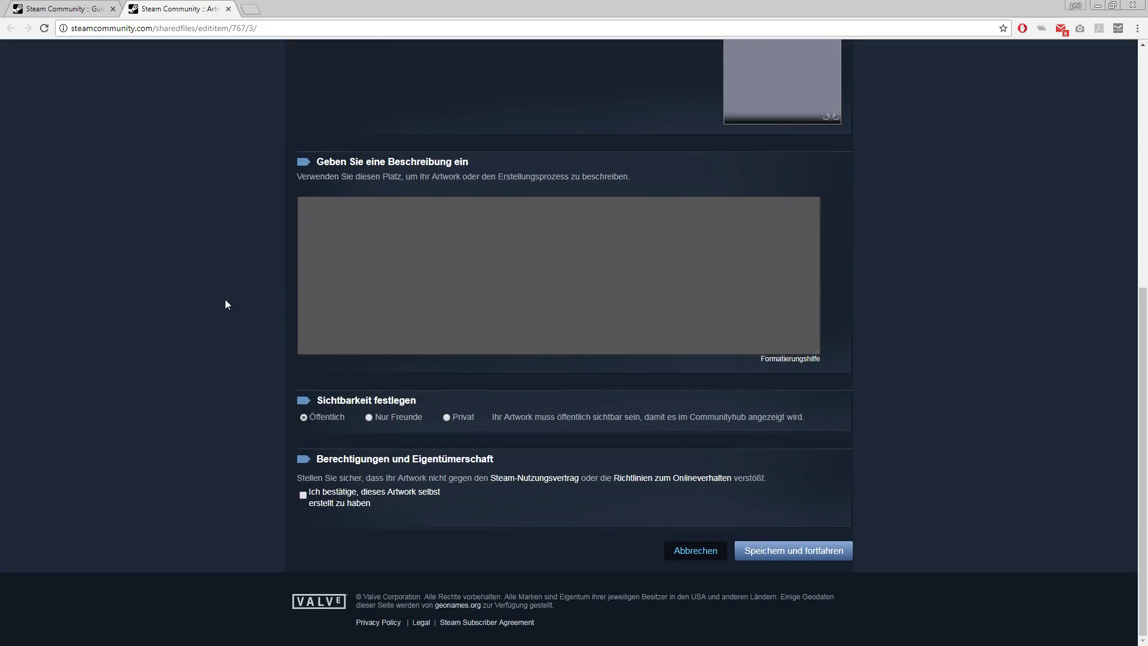
left_click(330, 502)
scroll(256, 418, "up", 7)
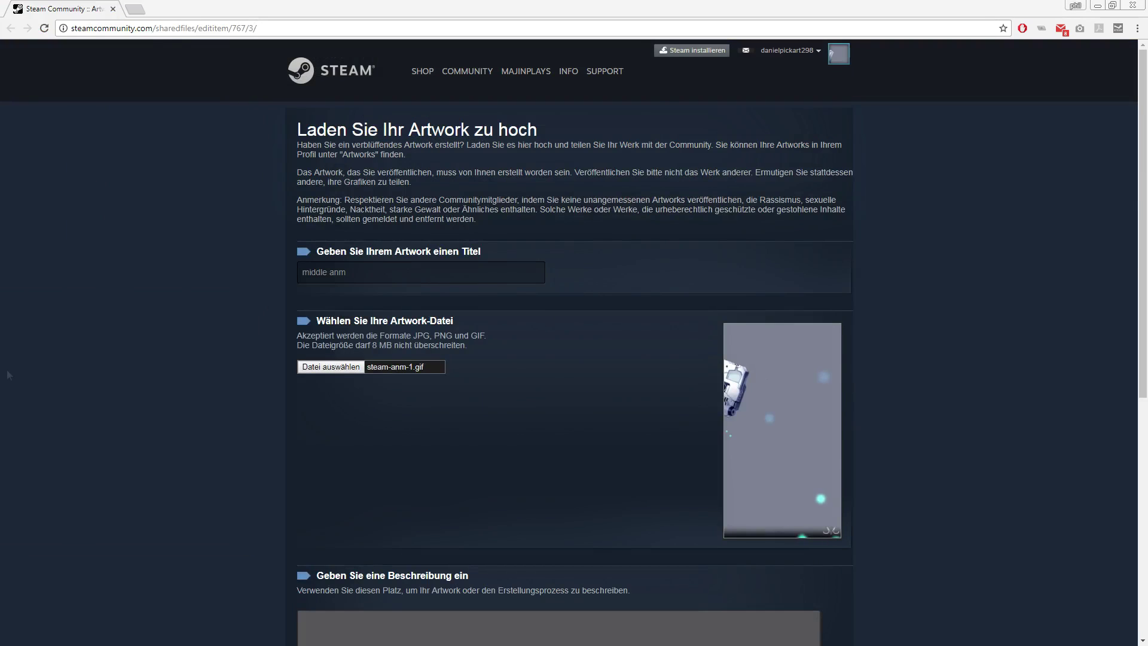
Override the image size to 1000 by 1 in the browser console and submit the upload.
key("F12")
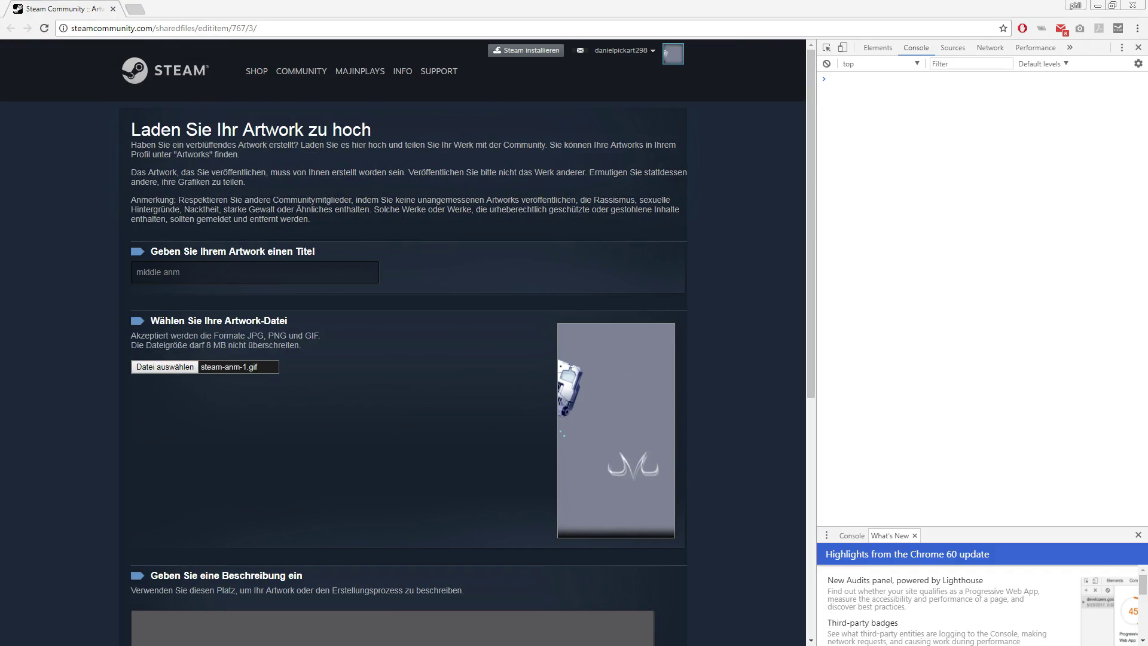
type("$J('#image_width').val('1000');$J('#image_height').val('1');")
key("Return")
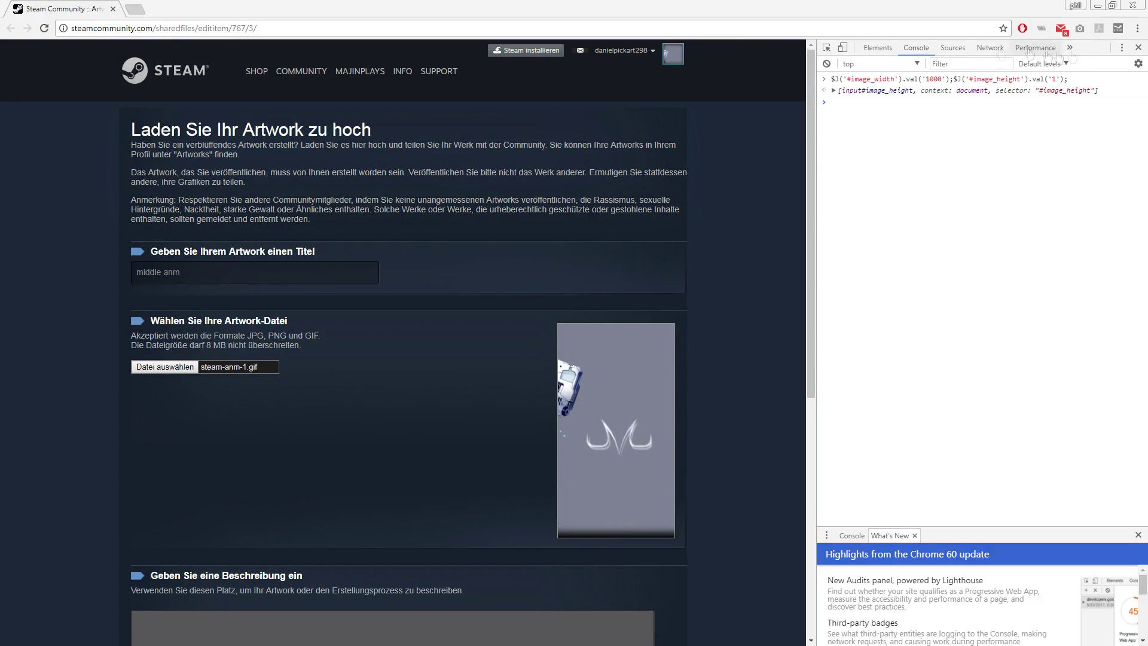
left_click(774, 557)
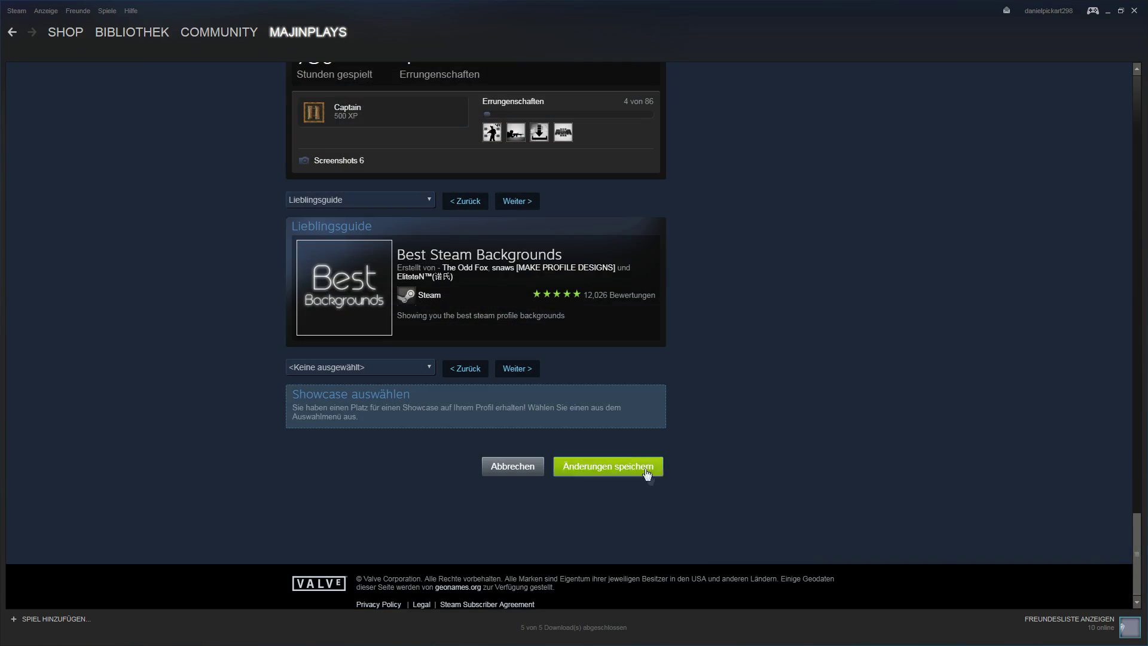
Save the profile showcase changes and check the Artworks count of 5.
left_click(647, 475)
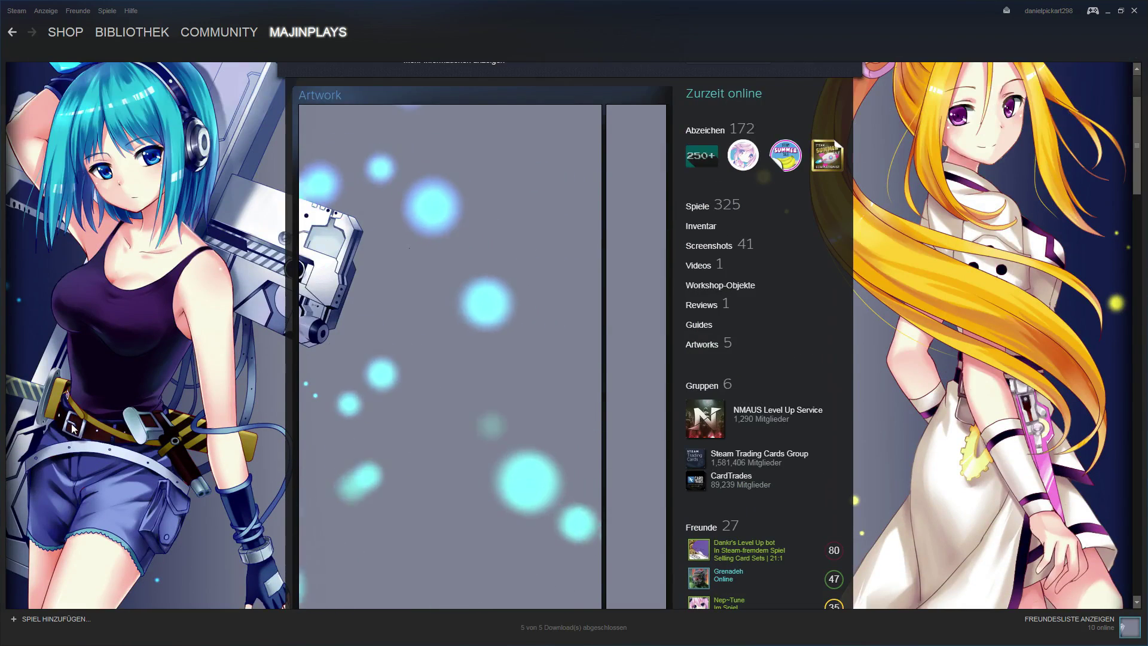
scroll(122, 279, "down", 1)
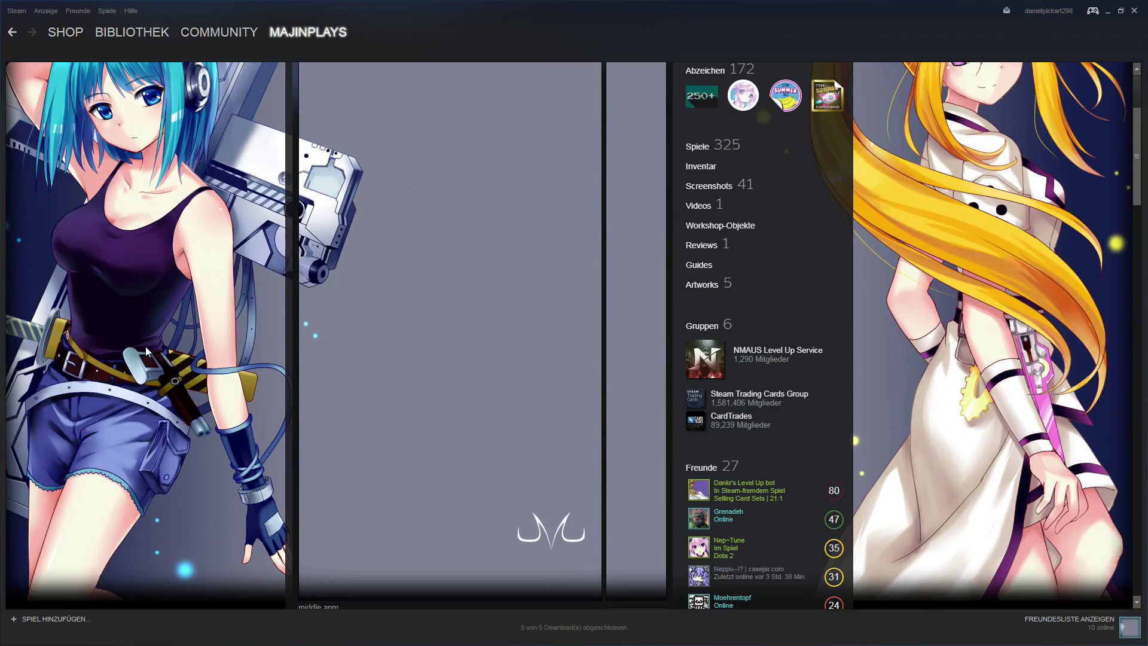